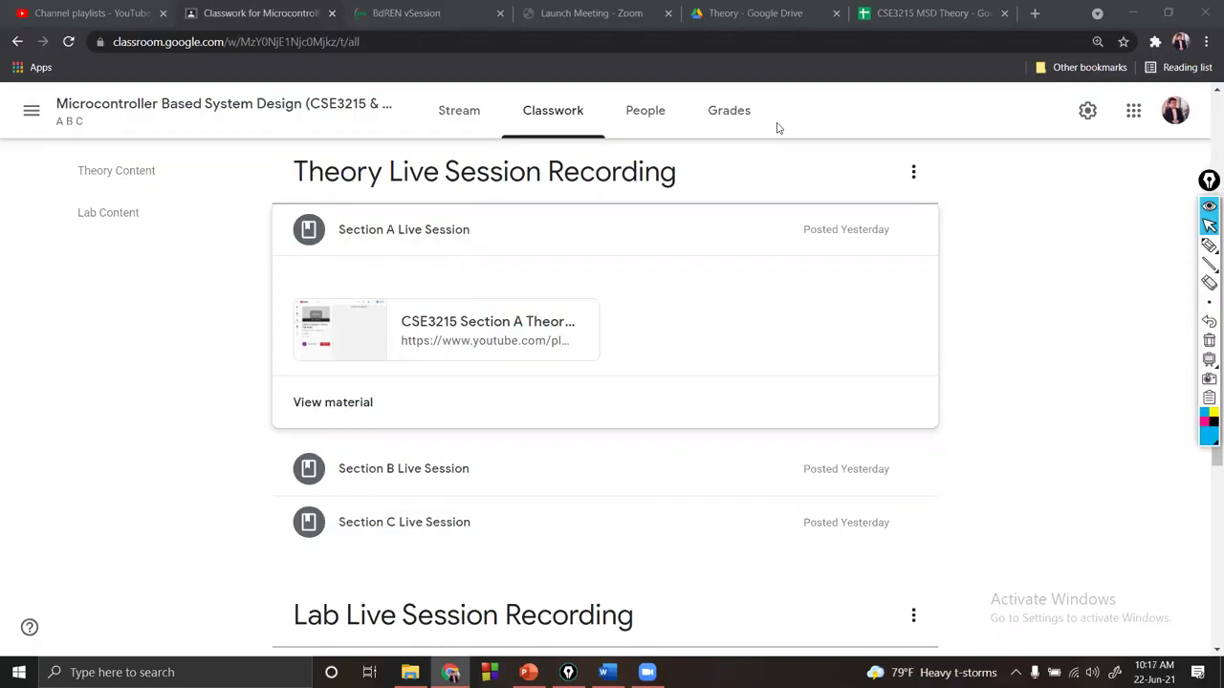
Open the Section B sheet of the CSE3215 MSD Theory spreadsheet and make all its table cells bold and centre-aligned
click(884, 12)
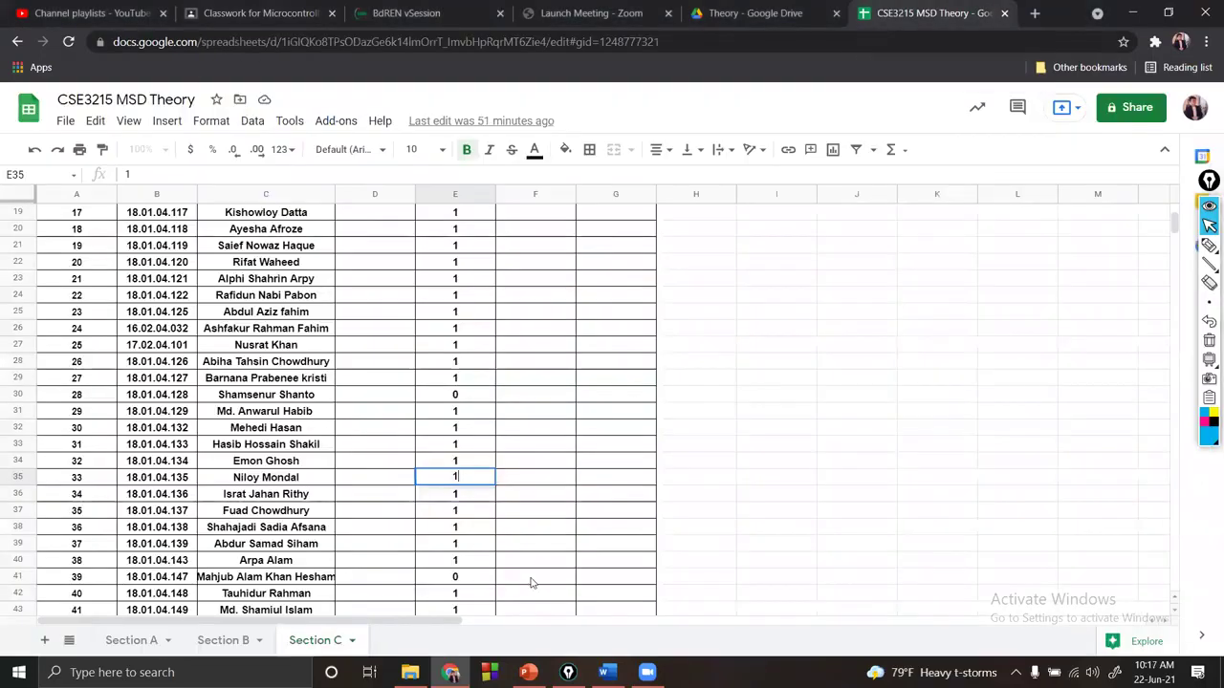
click(223, 640)
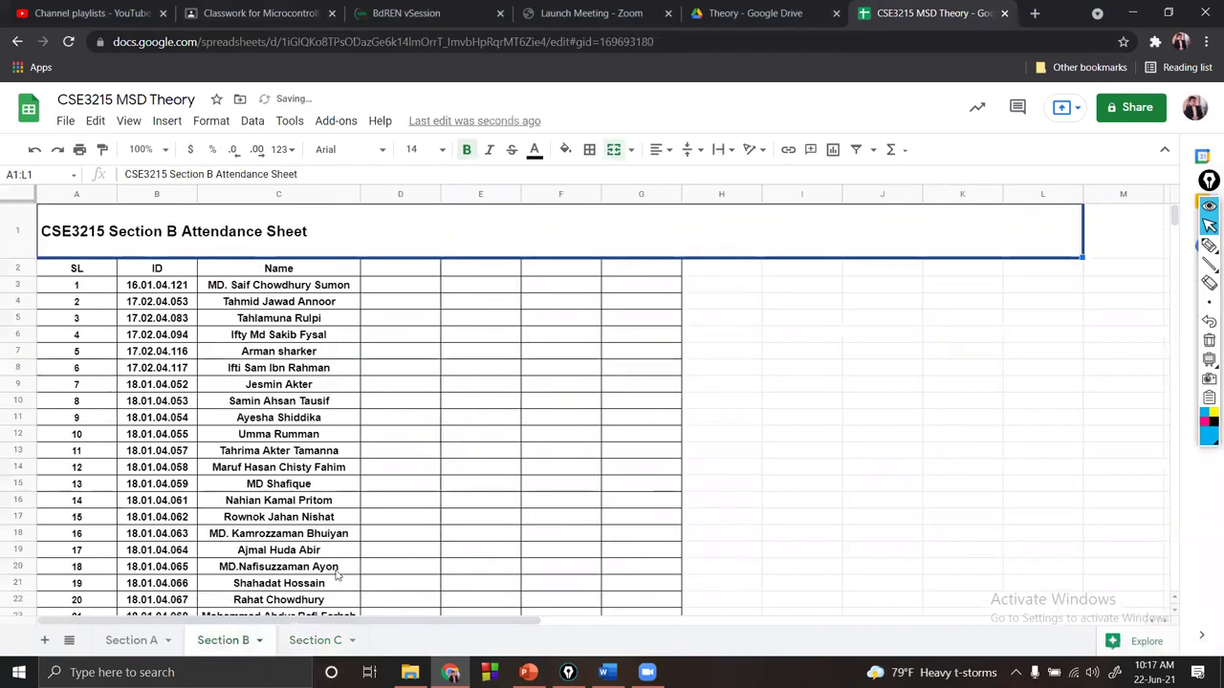
key(ctrl+a)
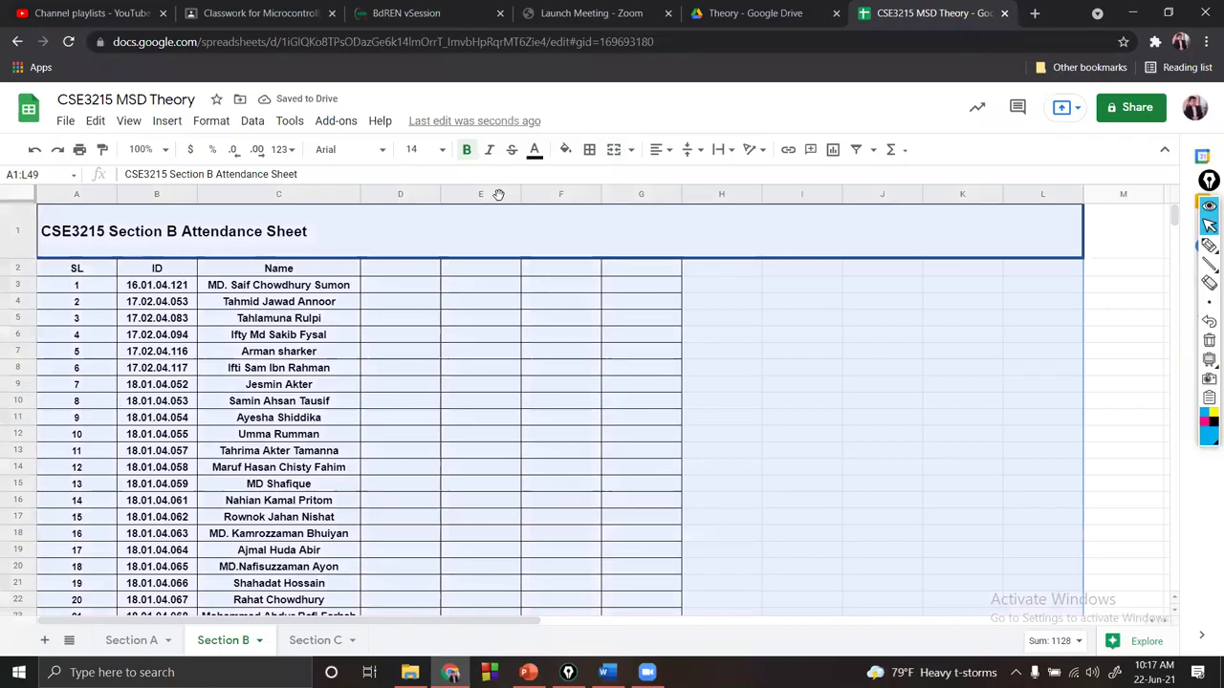
click(463, 151)
click(463, 151)
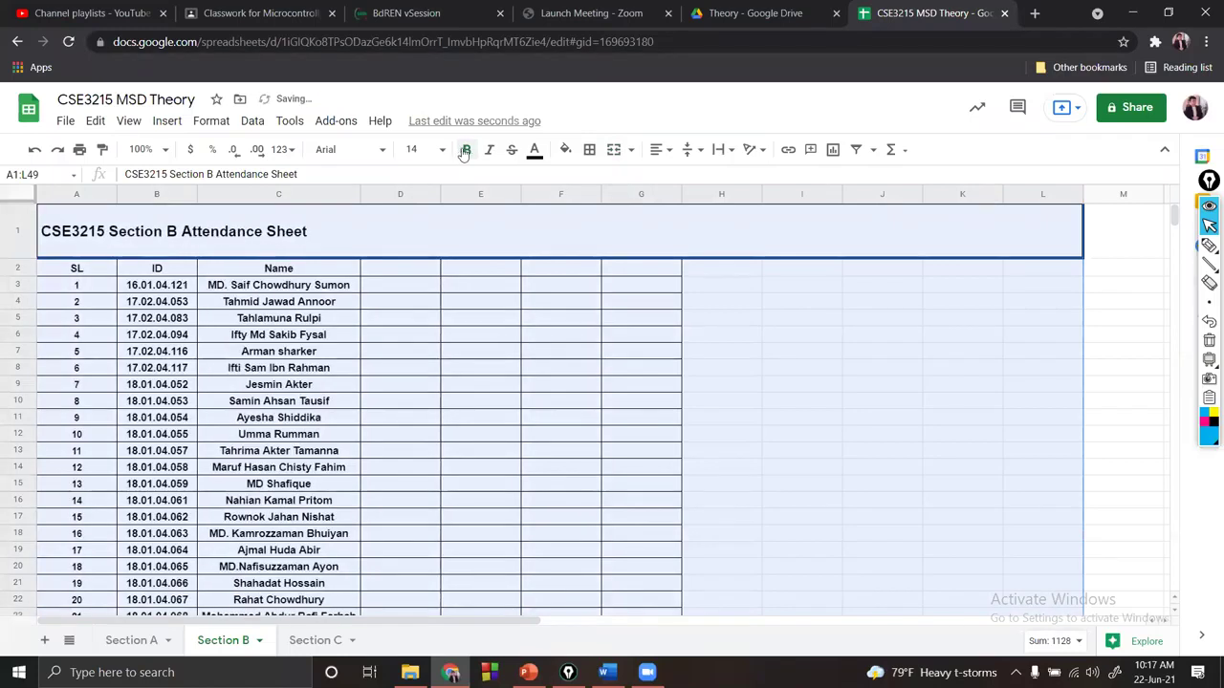
click(659, 150)
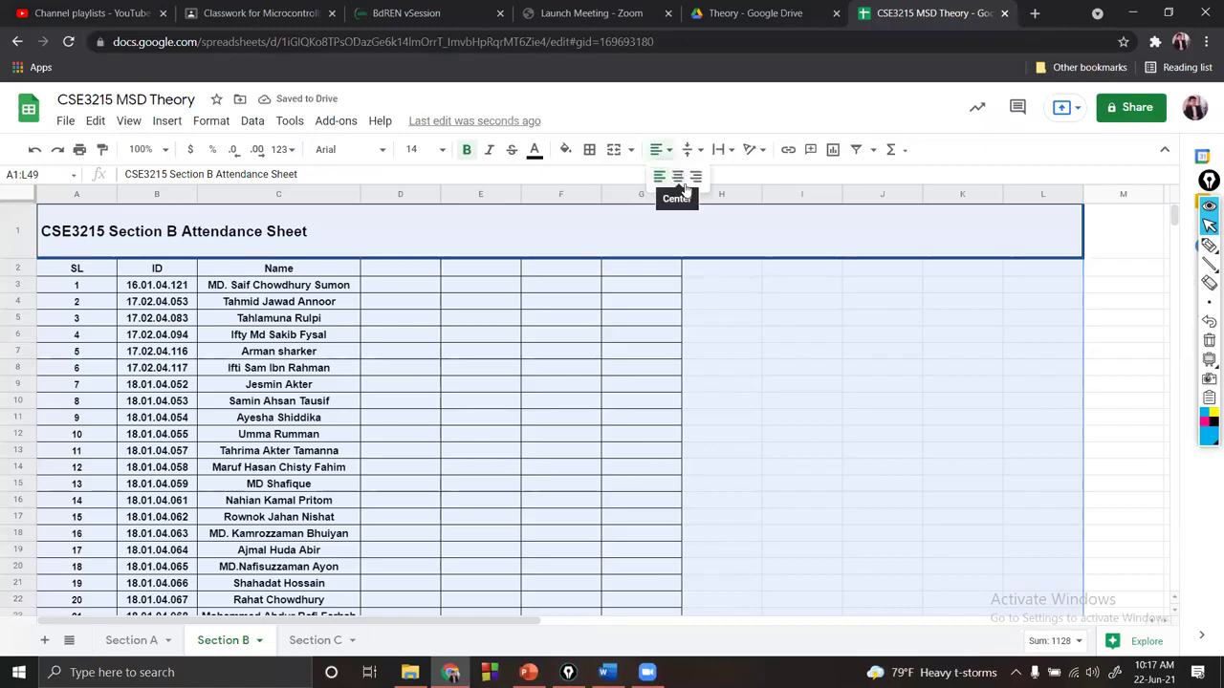
click(684, 185)
Left-align the merged title cell of the Section B attendance sheet
click(511, 223)
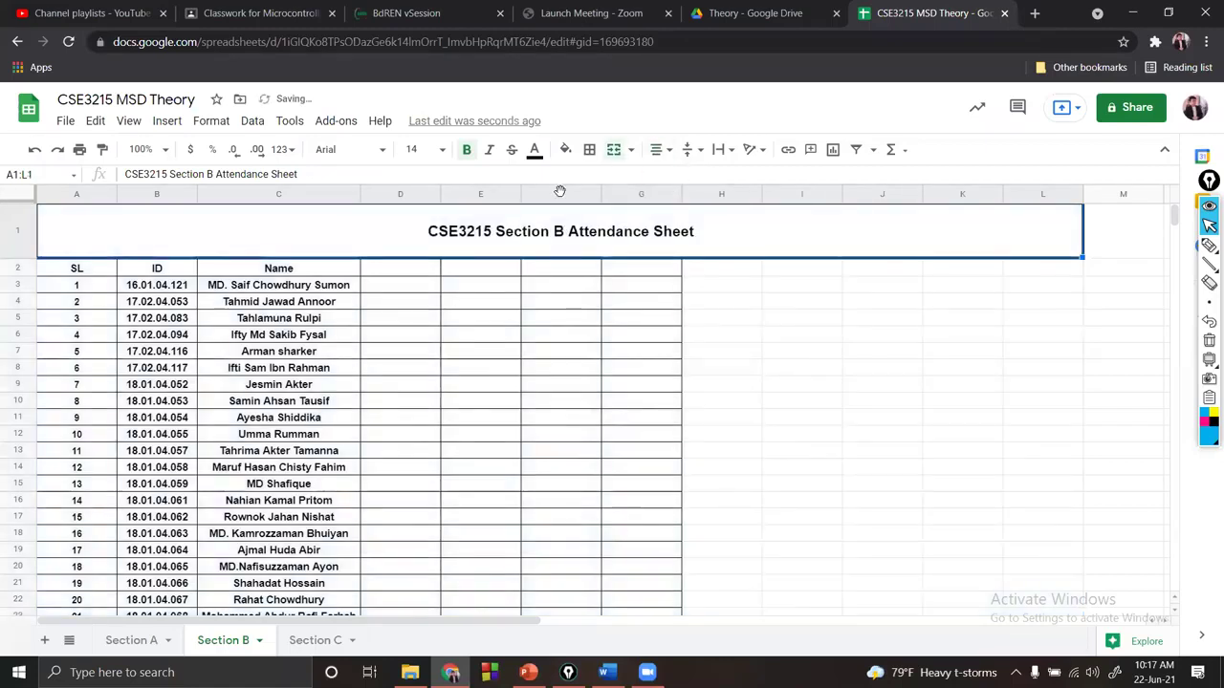
click(658, 151)
click(658, 179)
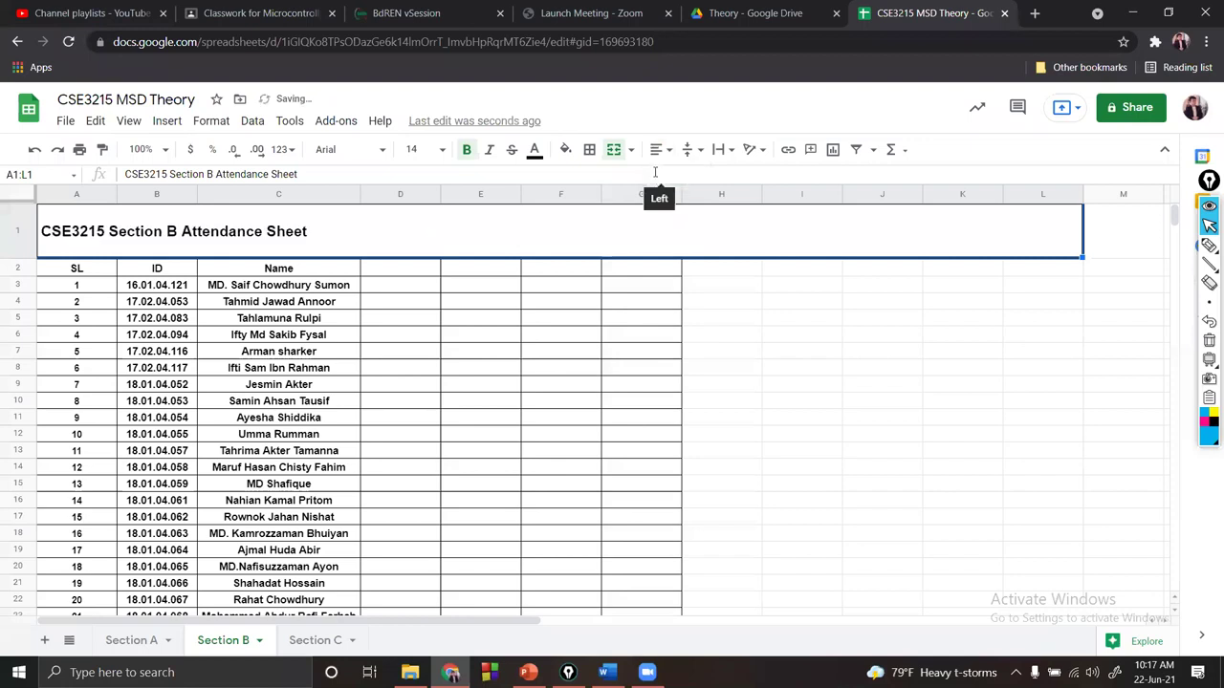
Enter the date headers 21/06/2021 in D2 and 22/06/2021 in E2
click(431, 270)
text(21/)
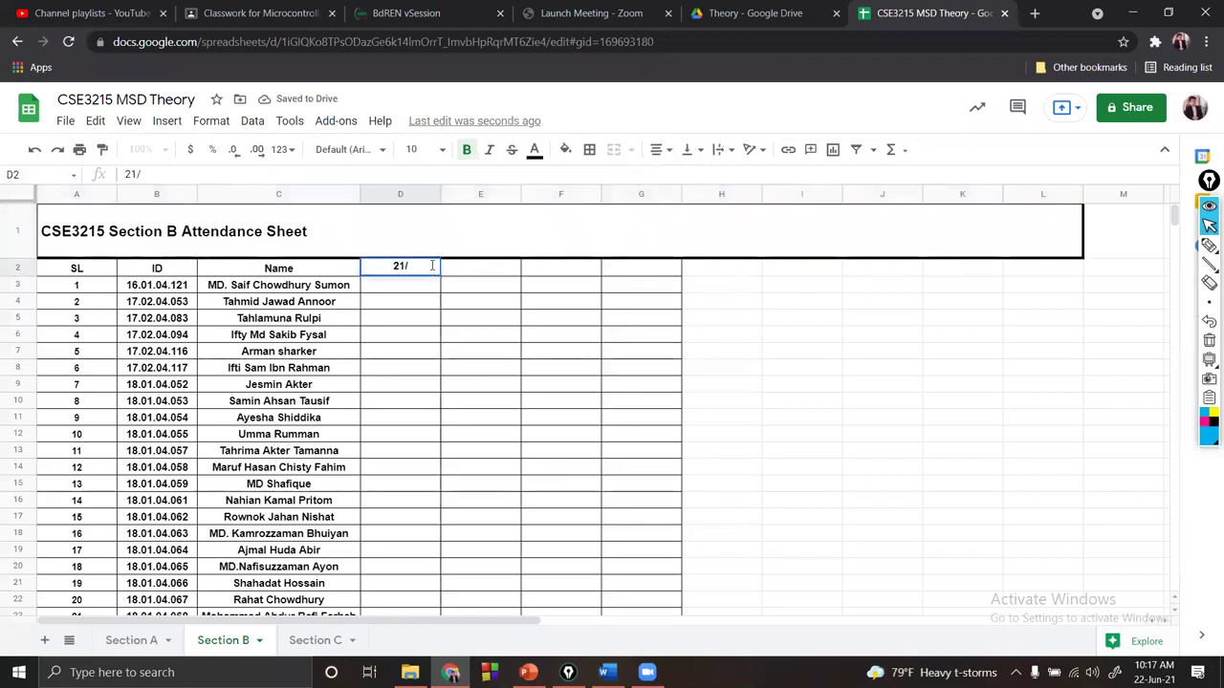
text(06/2021)
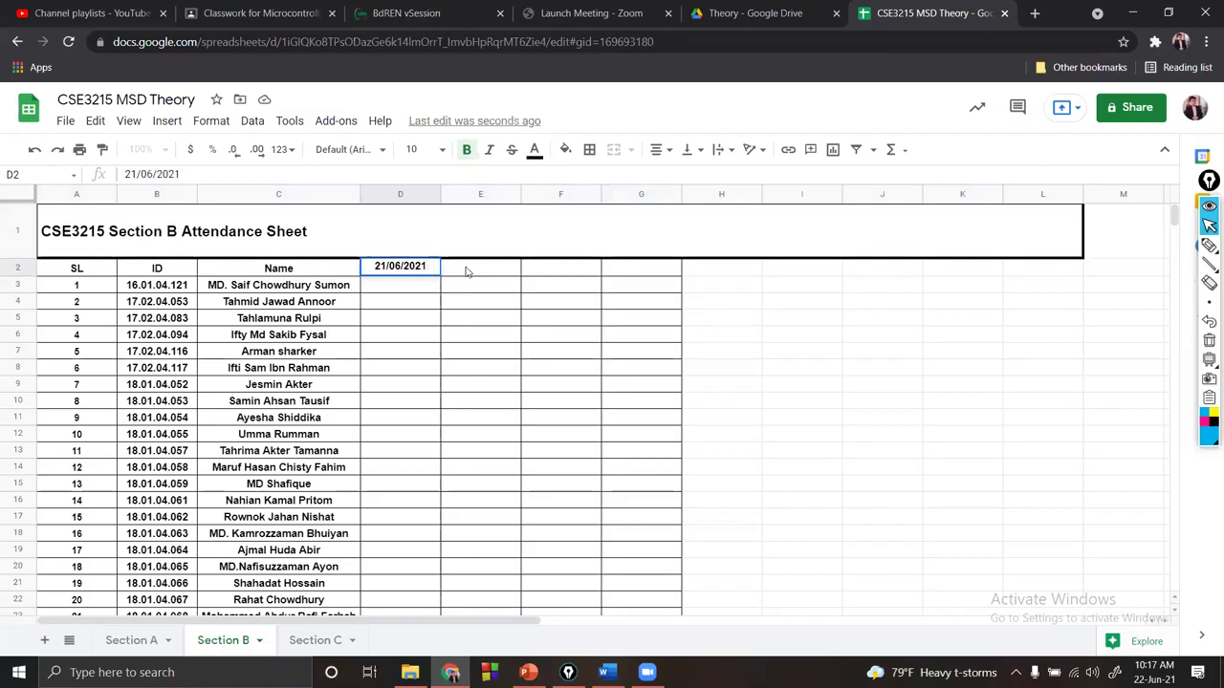
click(465, 272)
text(22/)
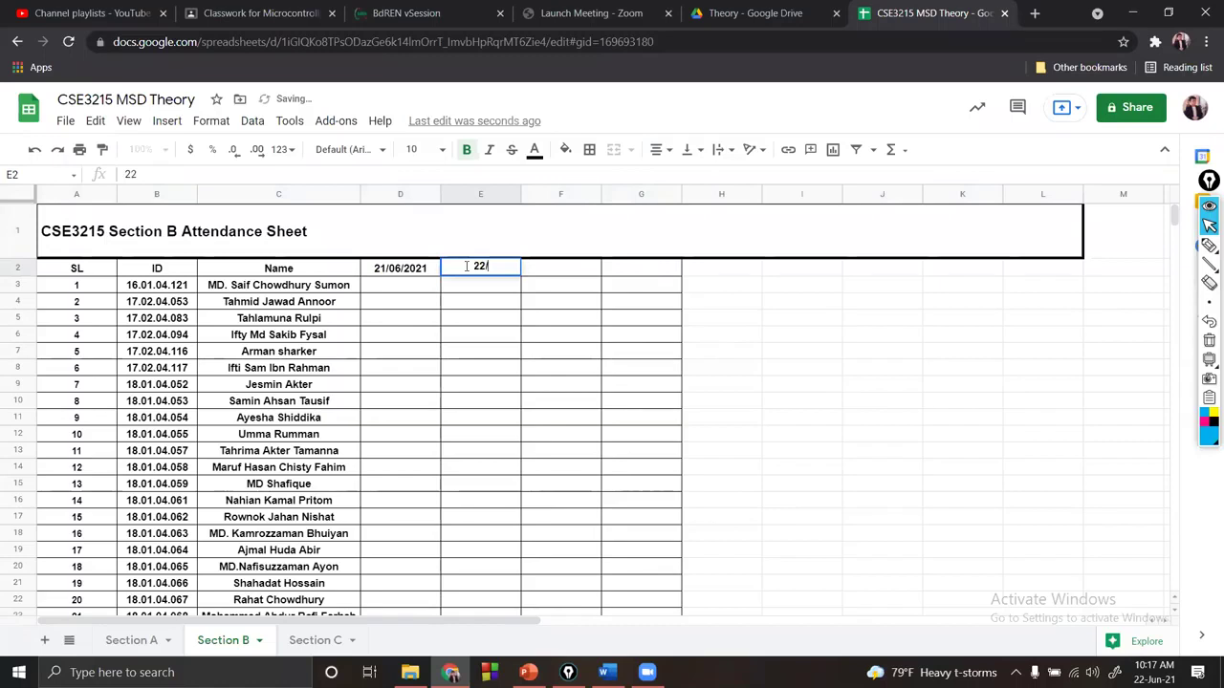
text(06/2021)
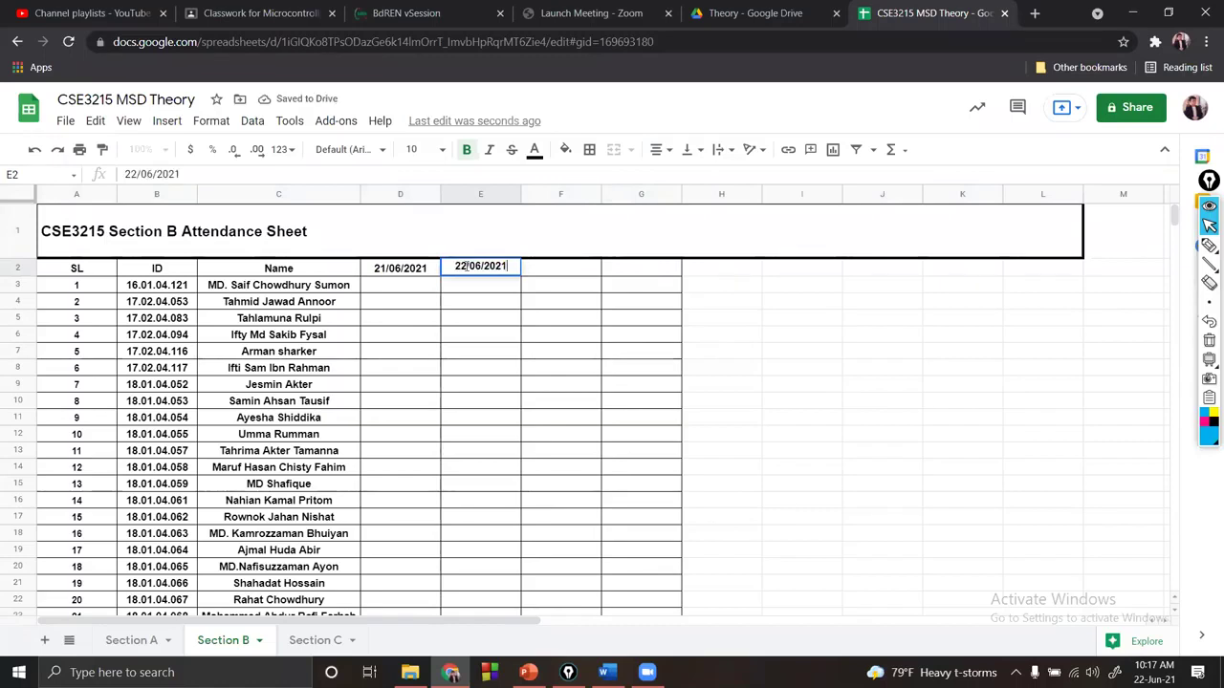
key(Return)
Record the 22/06/2021 attendance for the first three students: 1 in E3, 1 in E4 and 0 in E5
scroll(499, 337, down, 2)
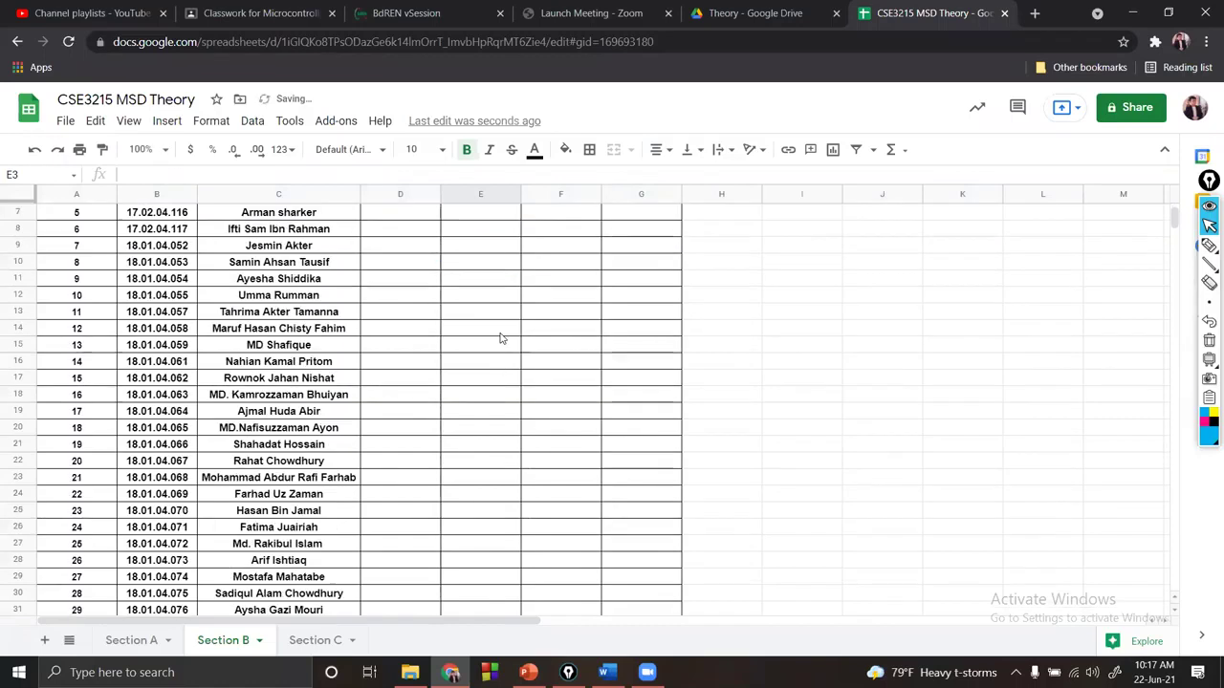
scroll(499, 337, up, 2)
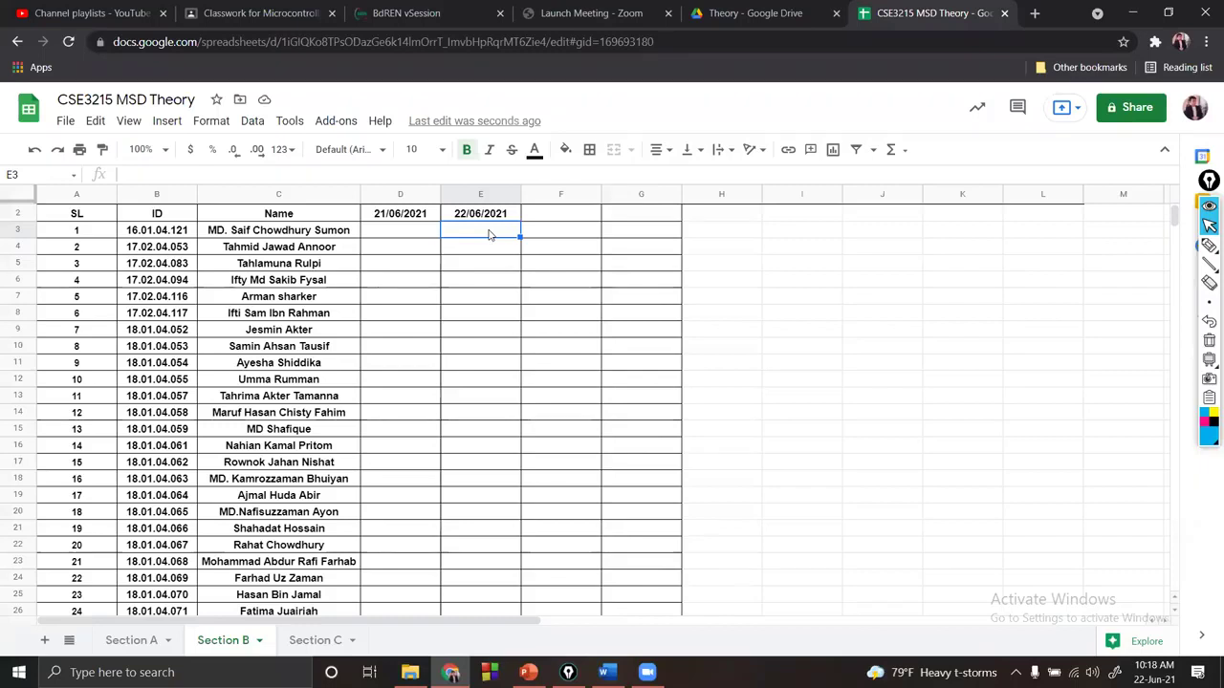
text(1)
key(Return)
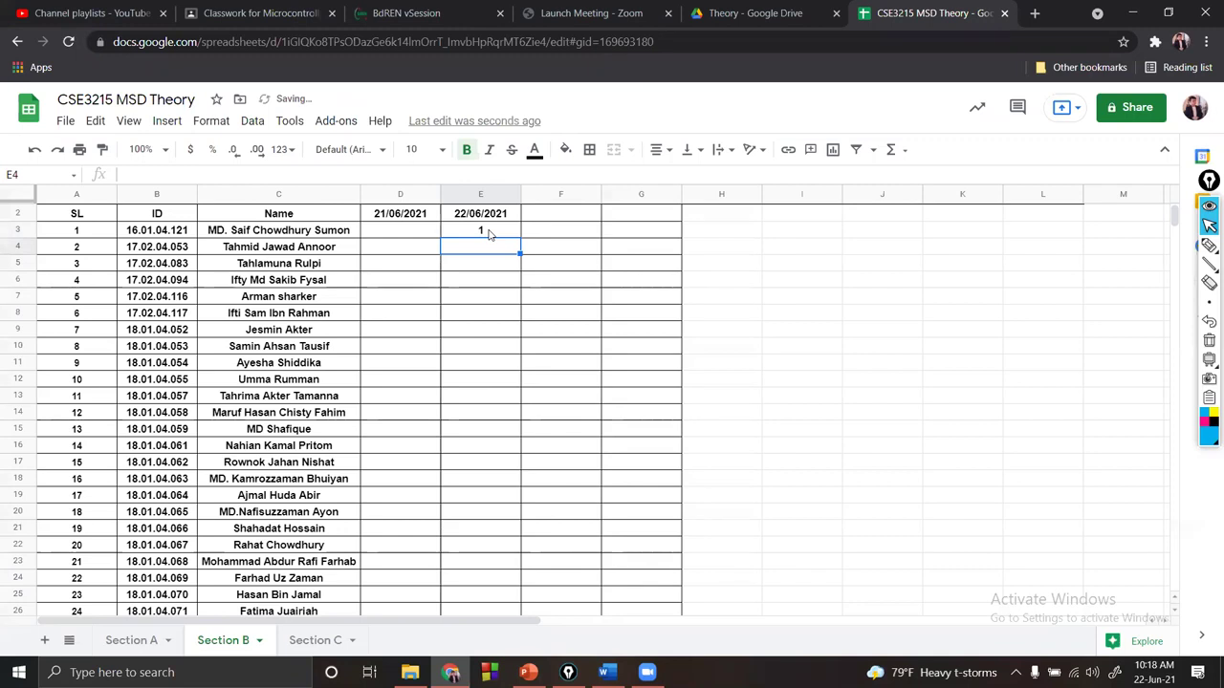
text(1)
key(Return)
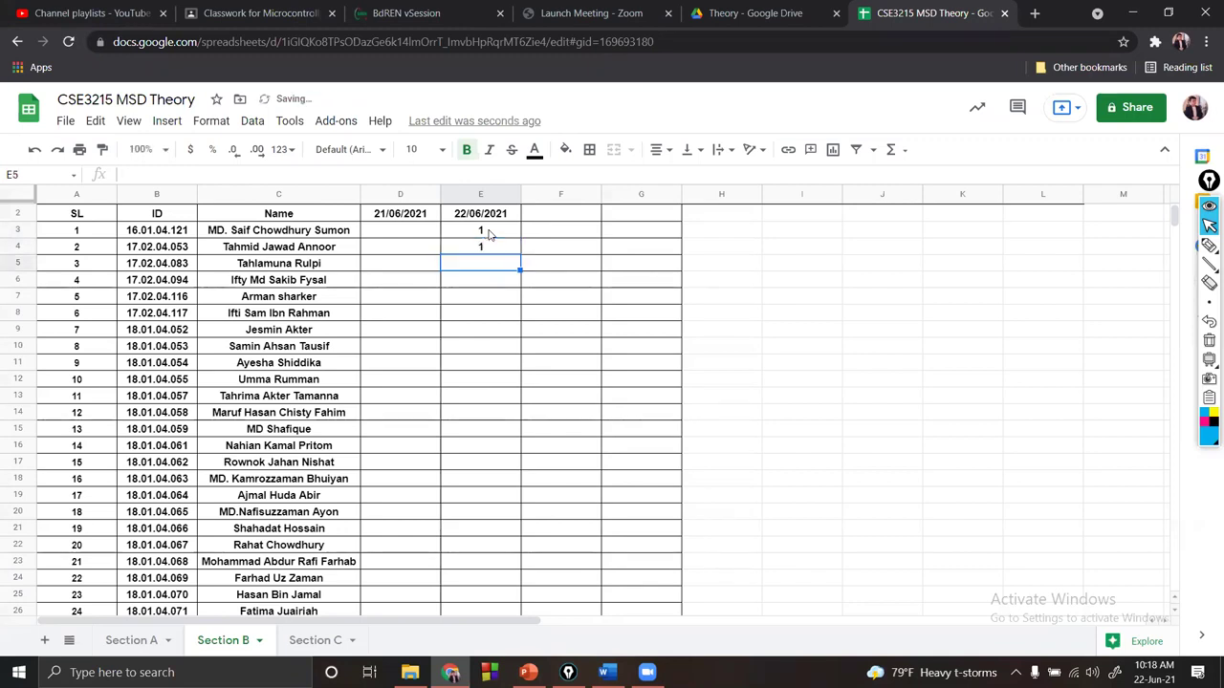
text(0)
key(Return)
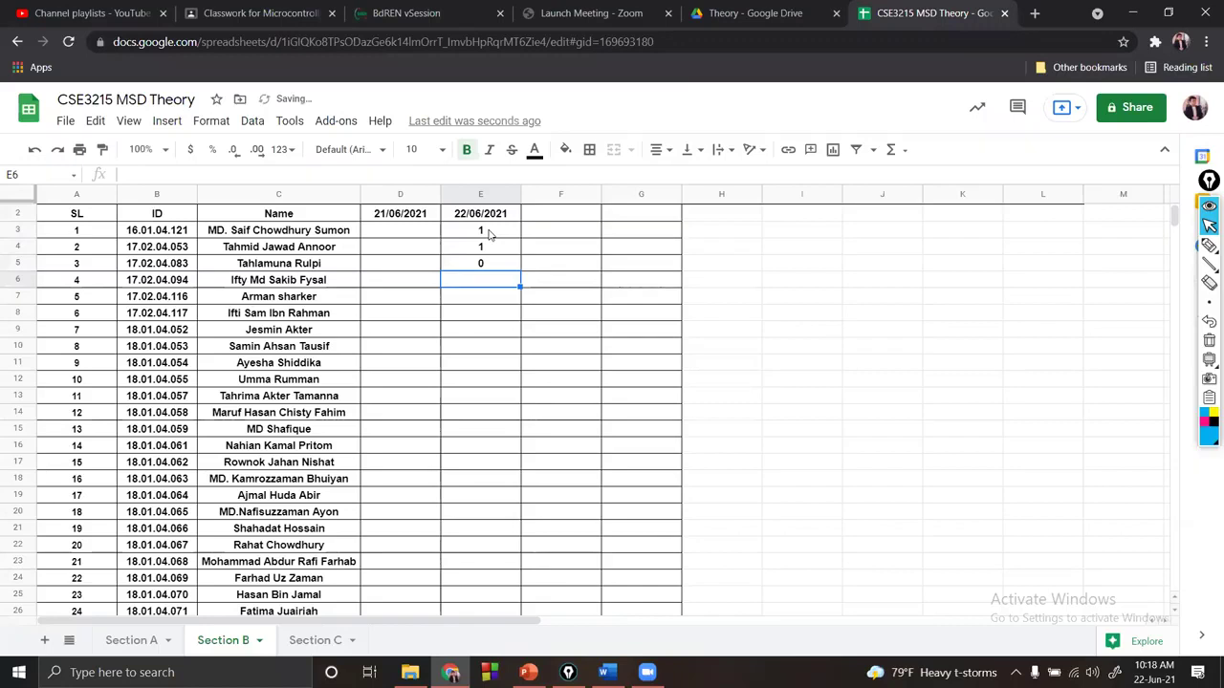
Record attendance for students 4 to 7: 1 in E6 and E7, 0 in E8 and 1 in E9
text(1)
key(Return)
key(Up)
text(1)
key(Return)
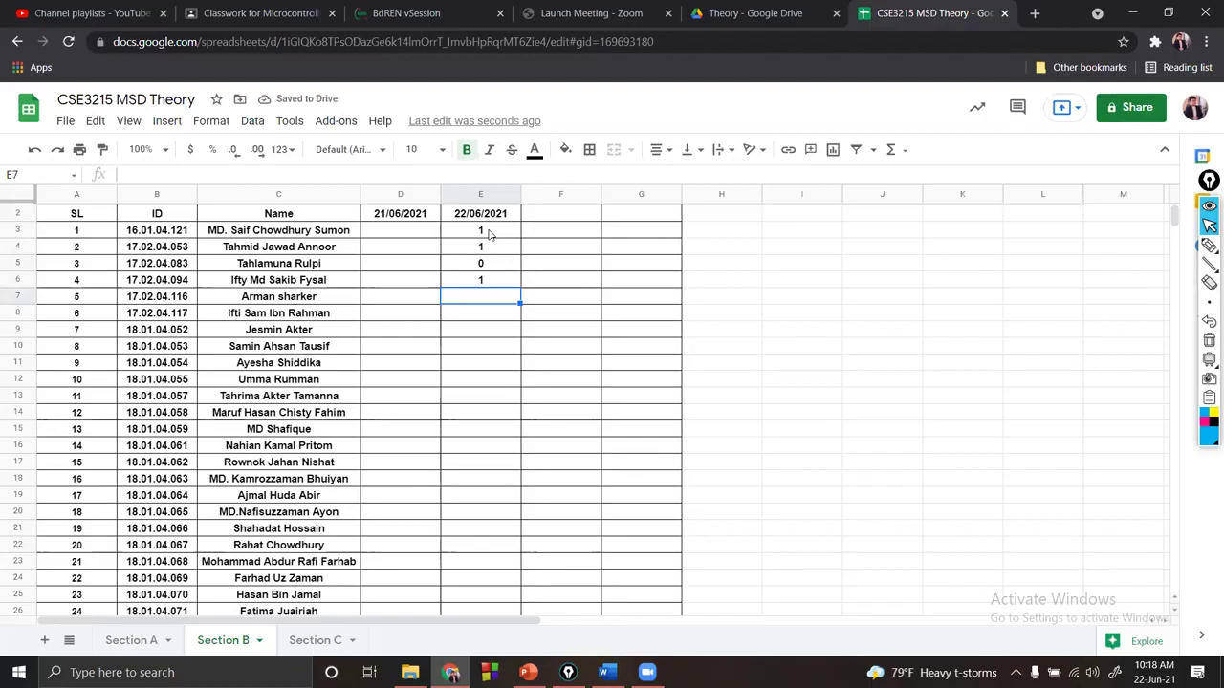
text(1)
key(Return)
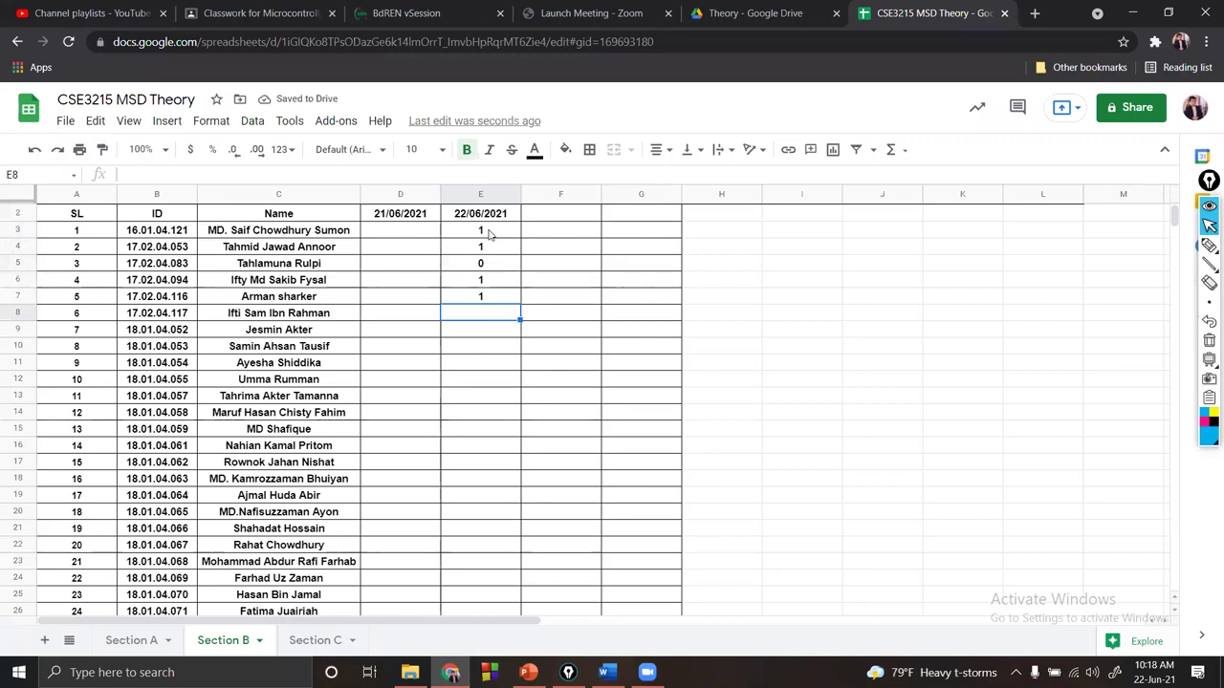
text(0)
key(Return)
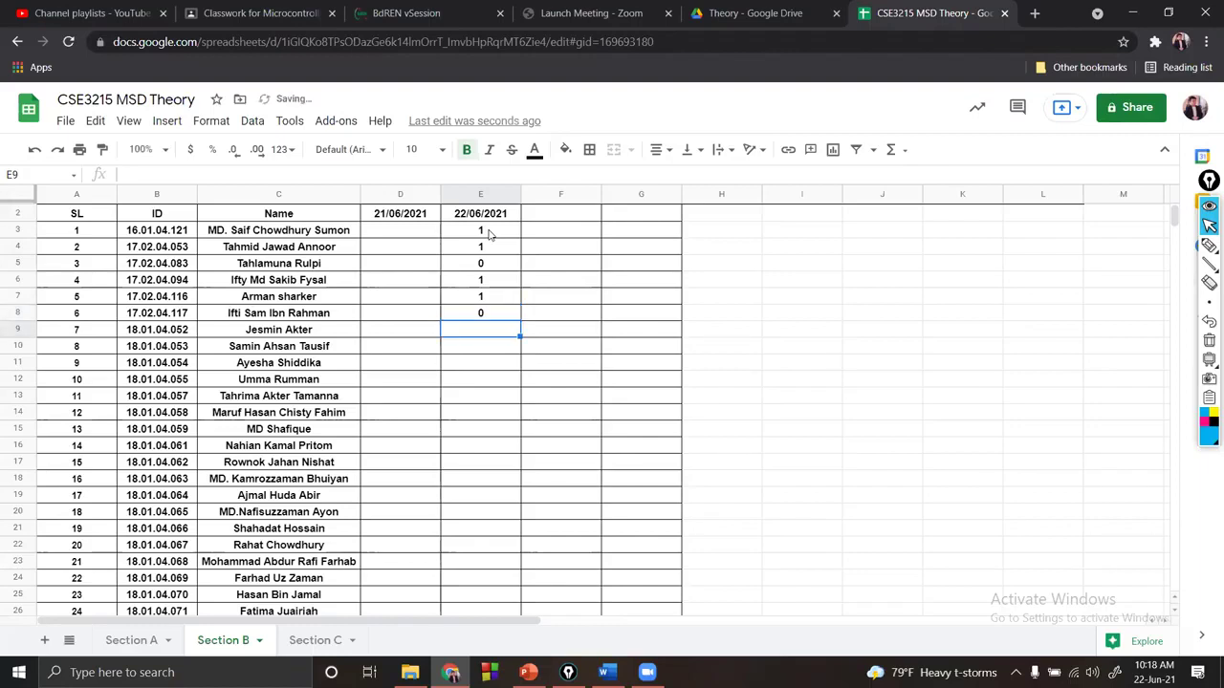
text(1)
key(Return)
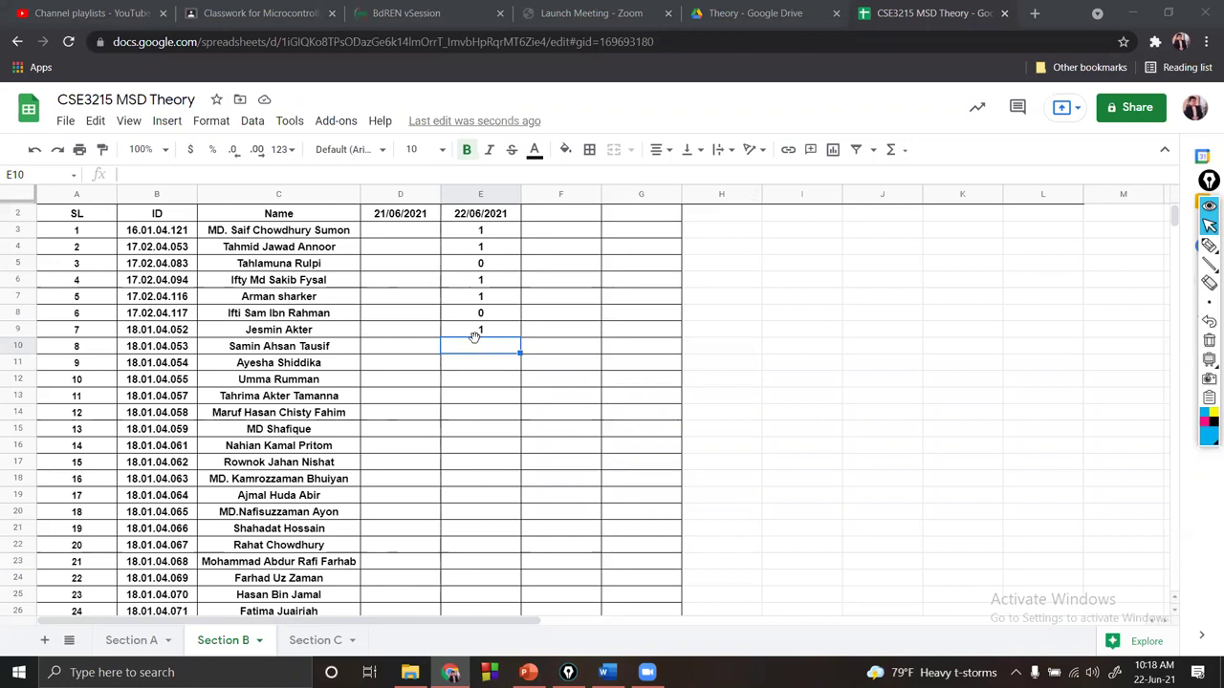
Mark students 8 to 11 present by entering 1 in each cell from E10 to E13
text(1)
key(Return)
text(1)
key(Return)
text(1)
key(Return)
text(1)
key(Return)
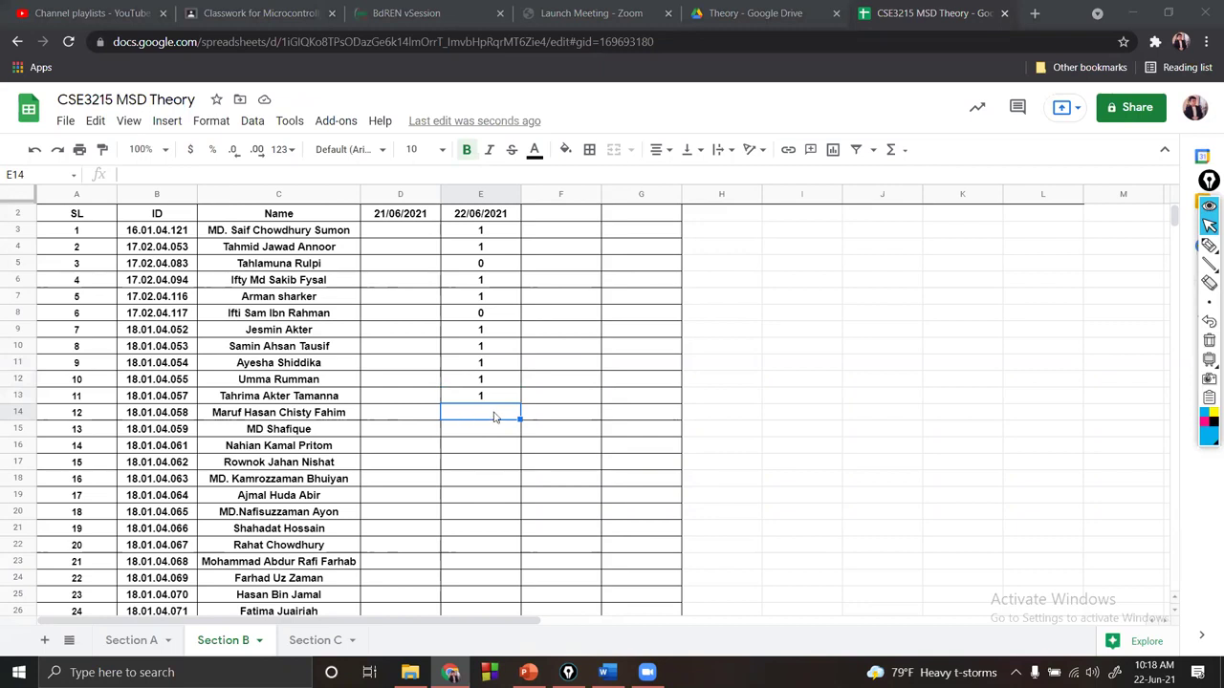
Mark students 12 and 13 present with 1 in E14 and E15
click(494, 417)
text(\)
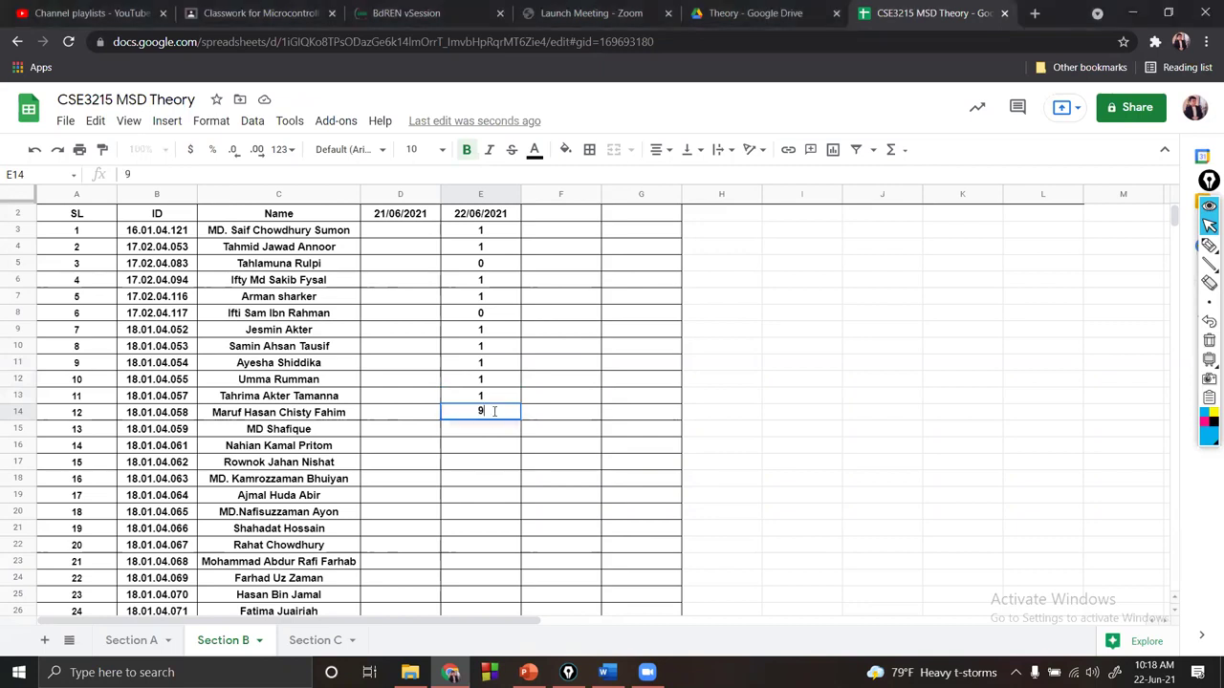
key(BackSpace)
text(0)
key(Return)
text(1)
click(494, 417)
text(1)
key(Return)
key(Down)
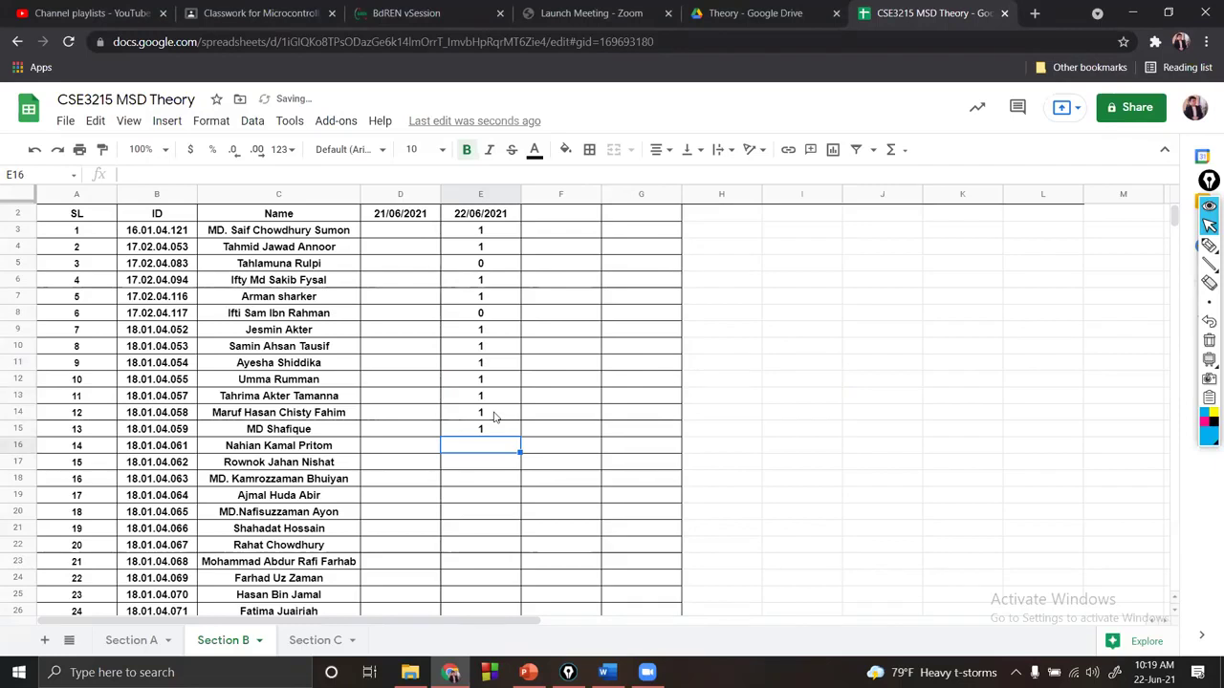
Record attendance for students 14 to 17: 1 in E16 through E18 and 0 in E19
text(1)
key(Return)
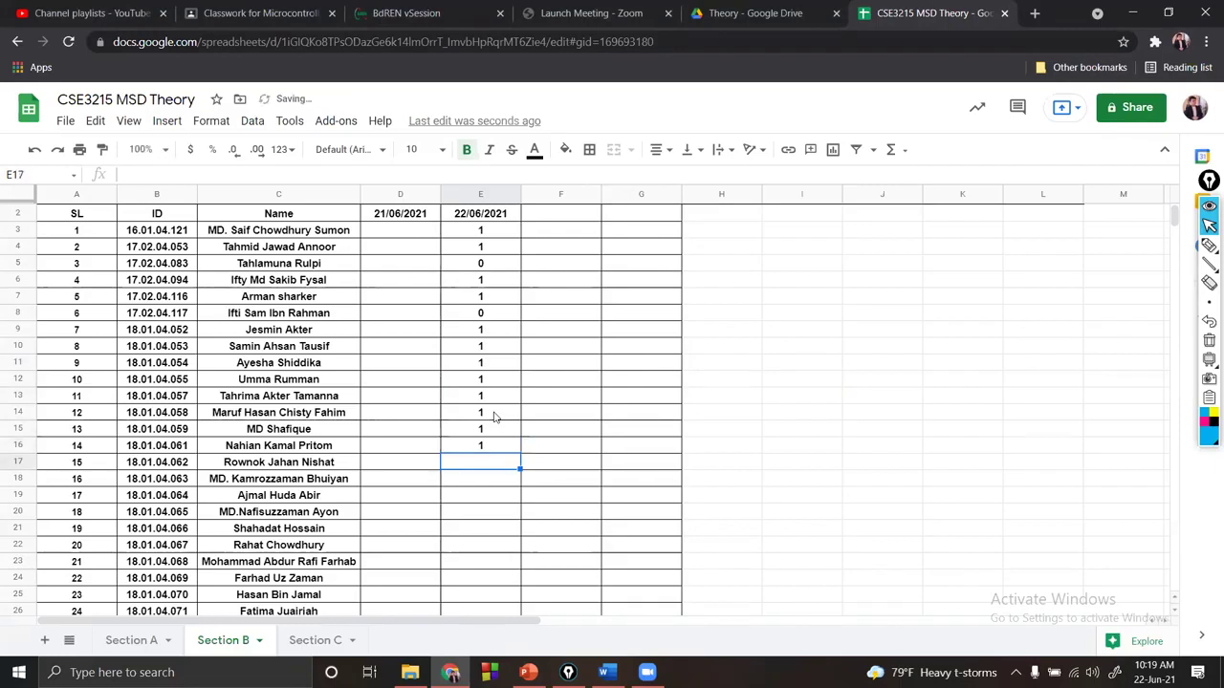
text(1)
key(Return)
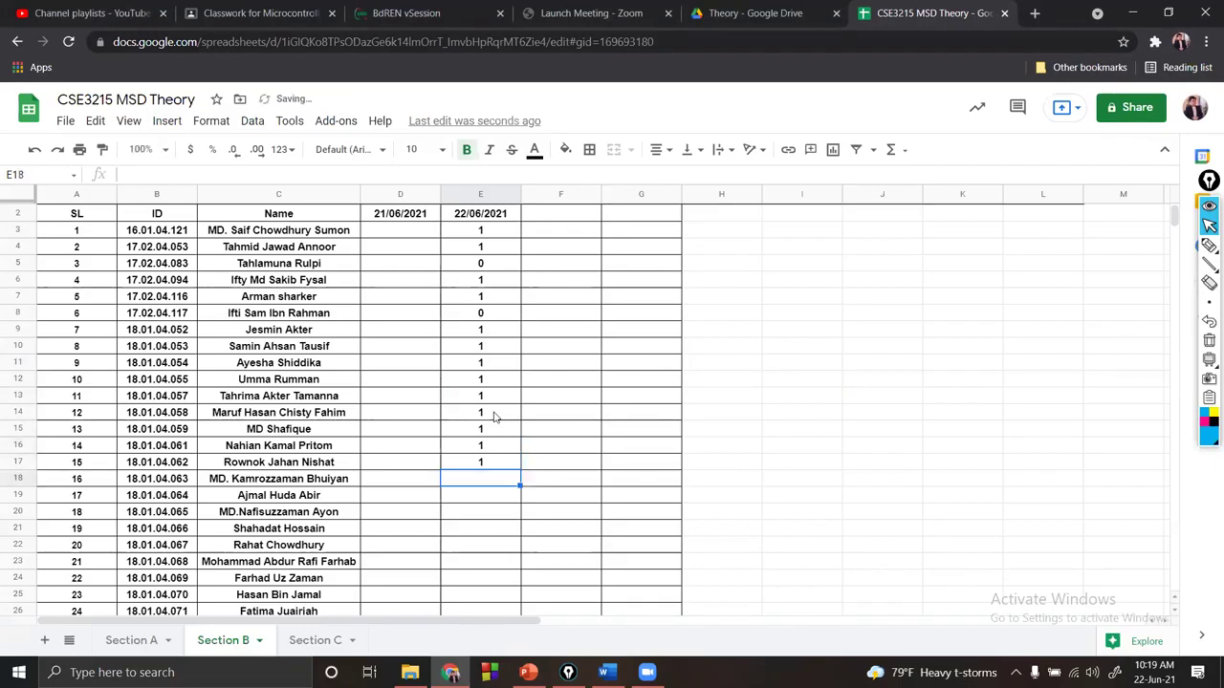
text(1)
key(Return)
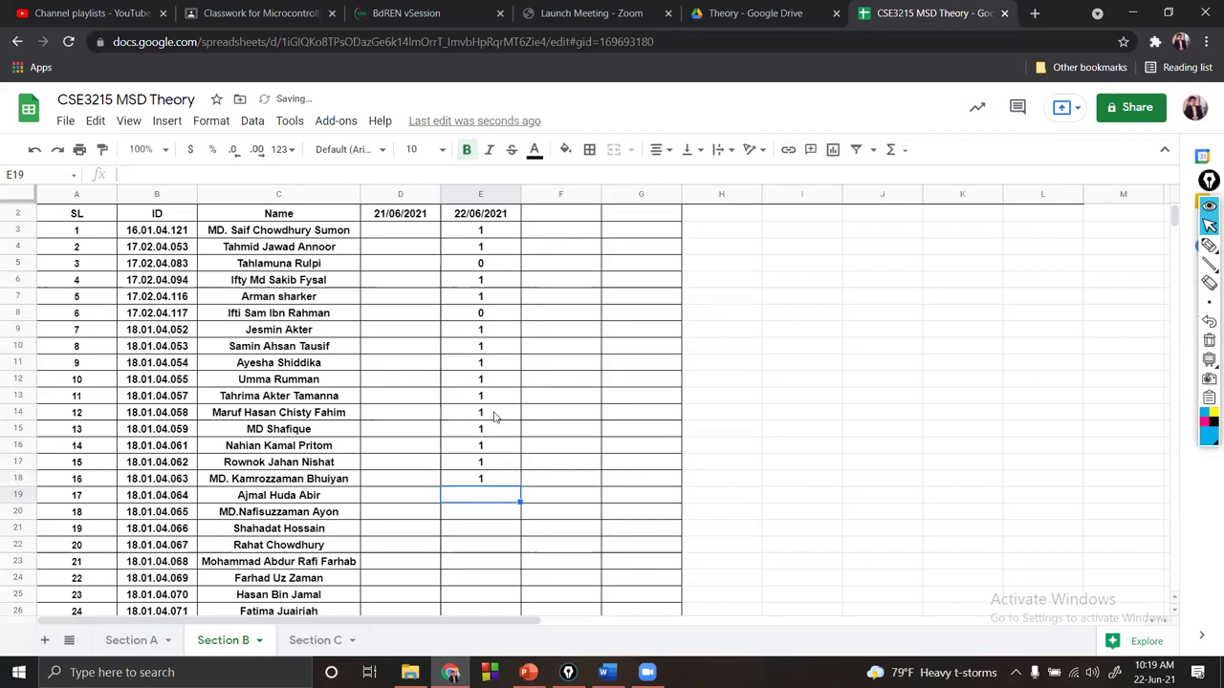
text(0)
key(Return)
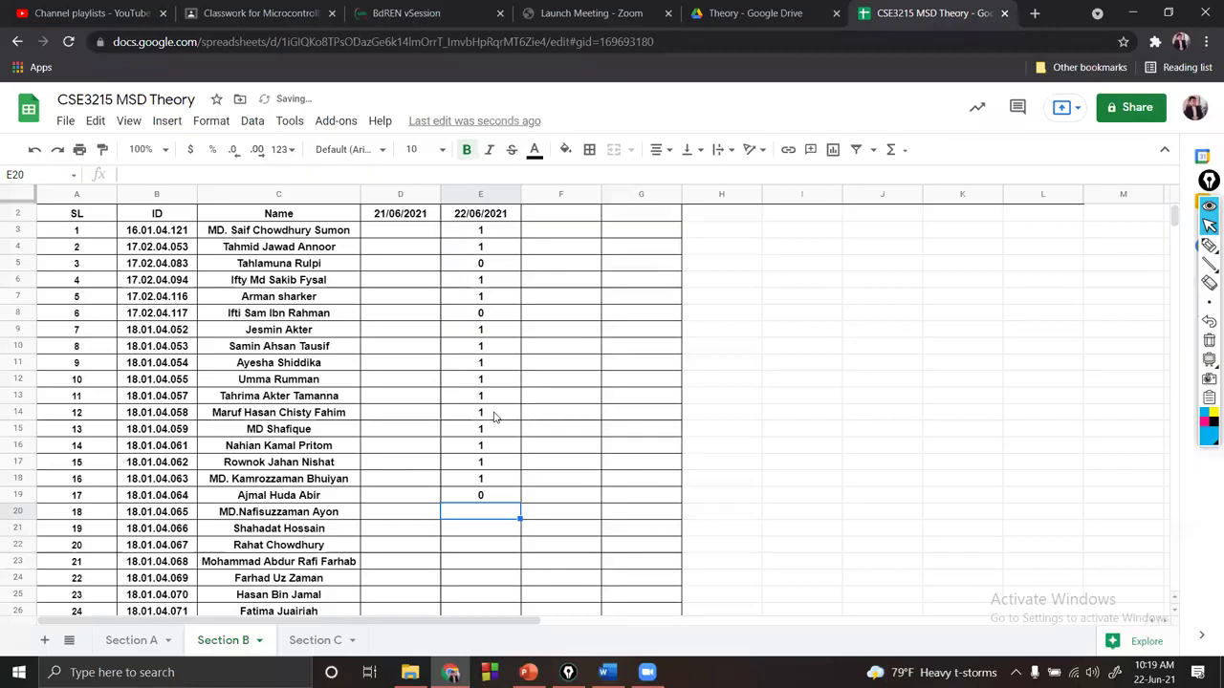
Record attendance for students 18 to 21: 0 in E20 and 1 in E21 through E23
text(0)
key(Return)
text(1)
key(Return)
text(1)
key(Return)
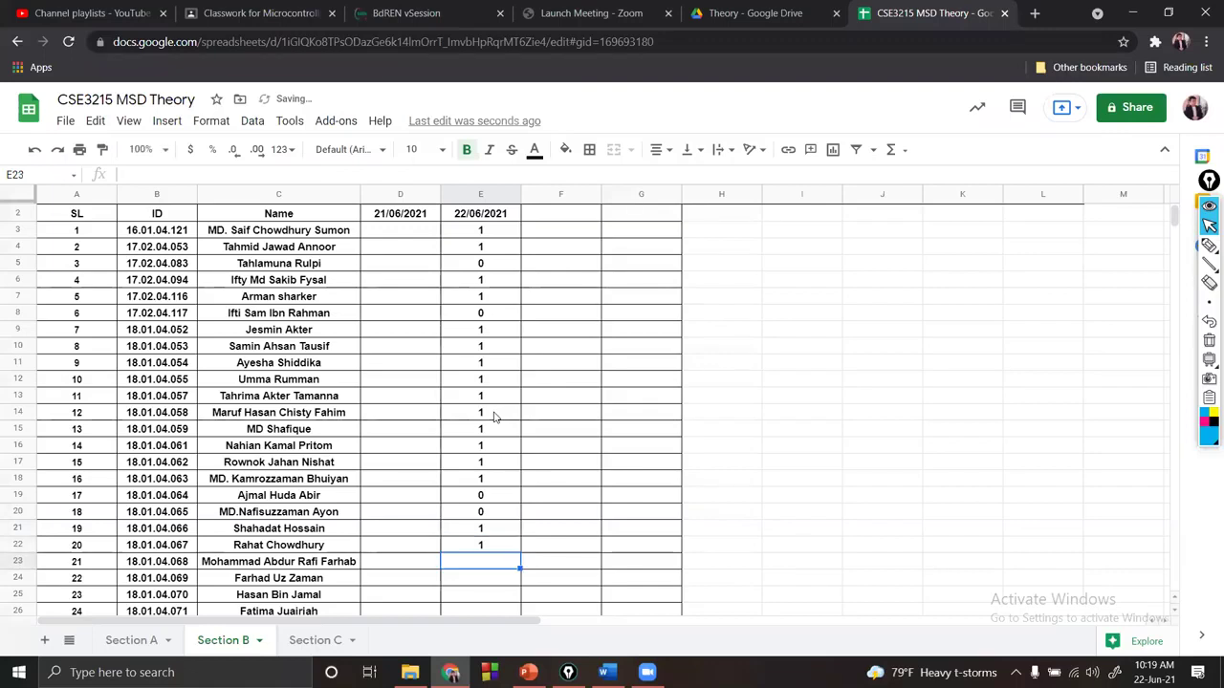
text(1)
key(Return)
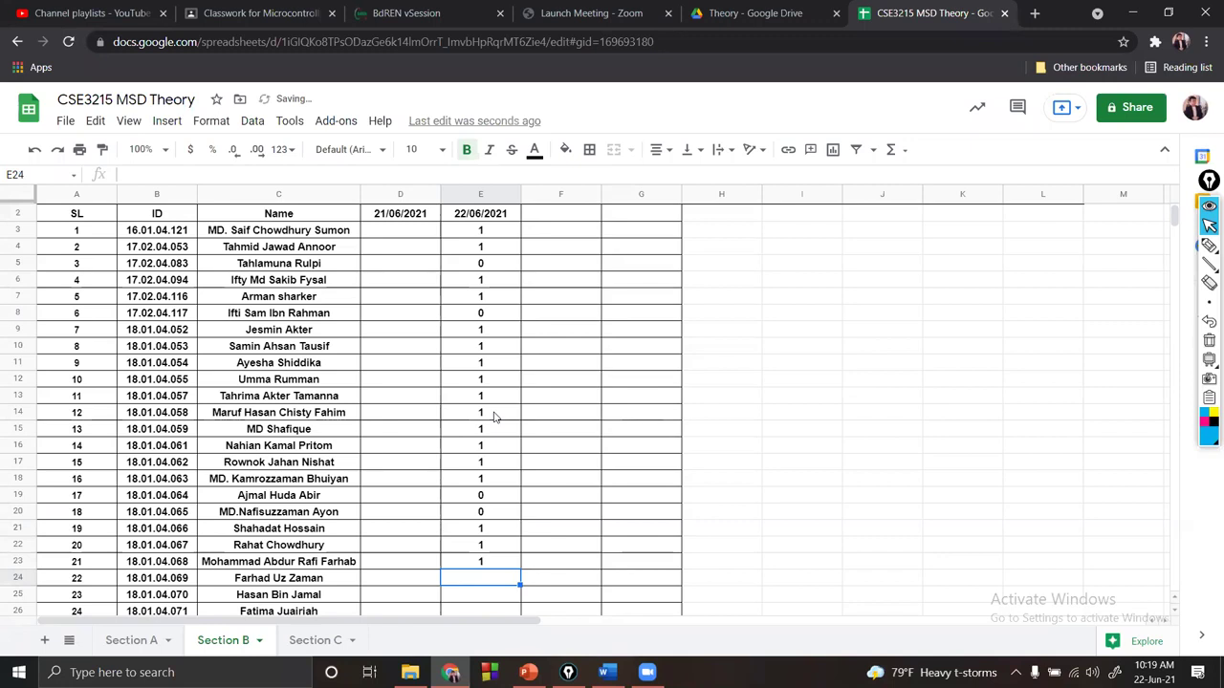
Mark students 22 to 25 present by entering 1 in each cell from E24 to E27
text(1)
key(Return)
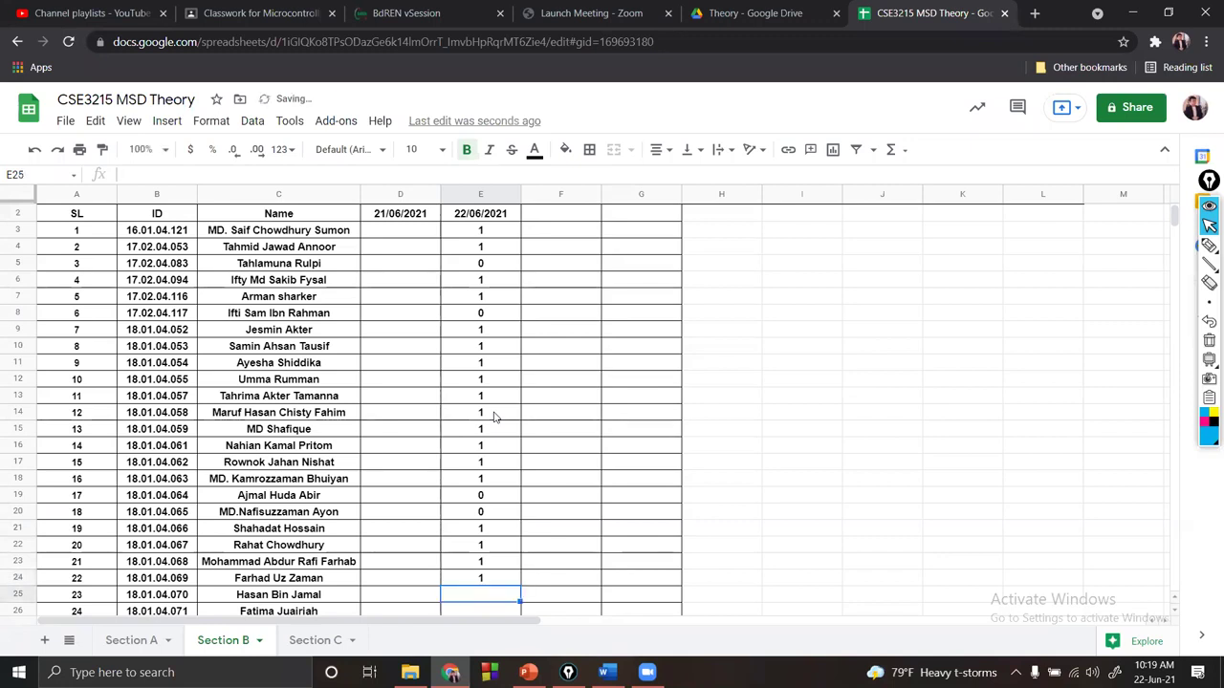
text(1)
key(Return)
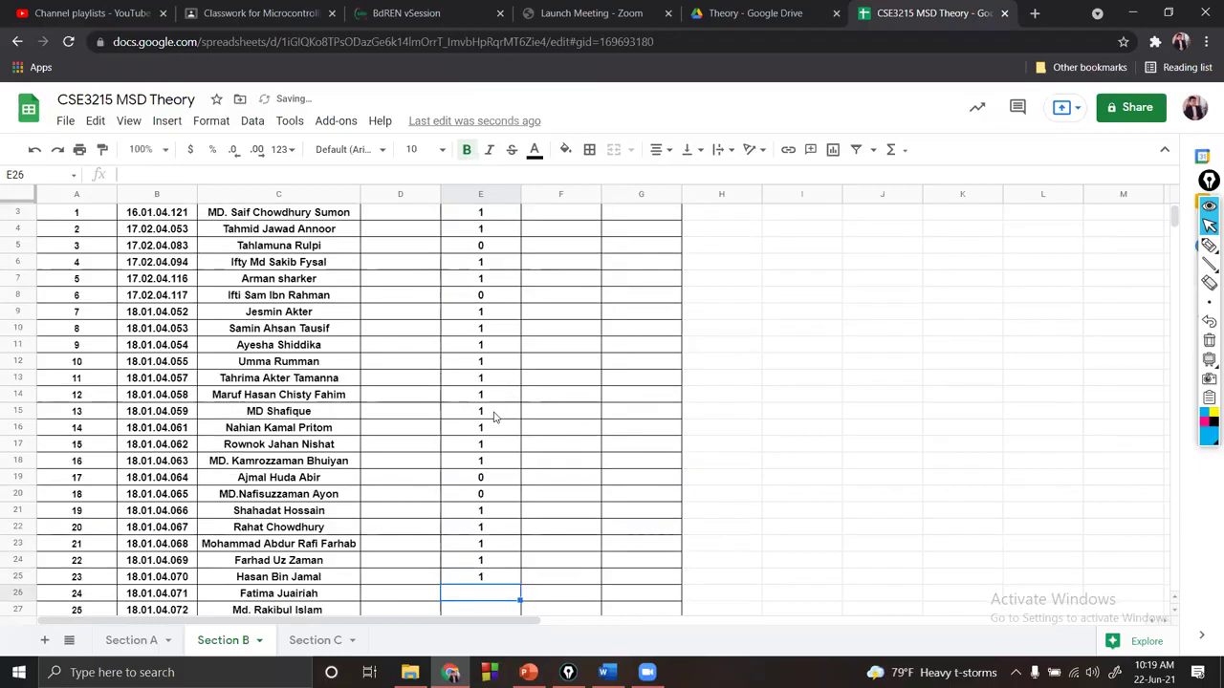
text(1)
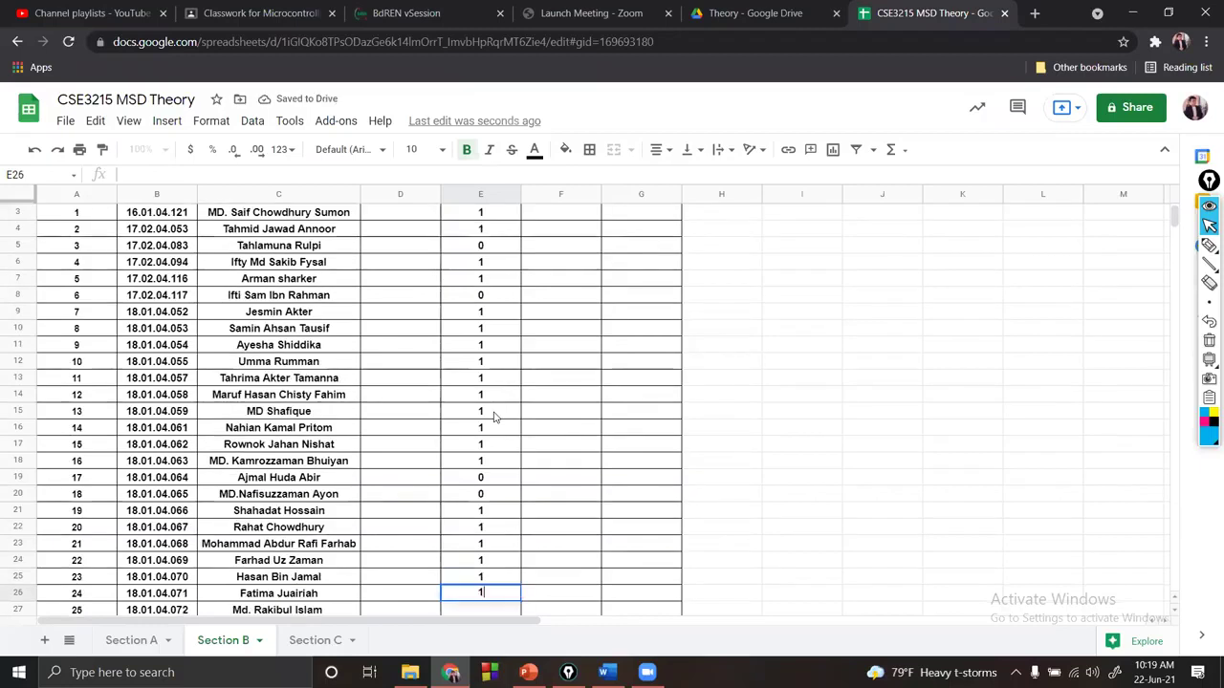
key(Return)
text(1)
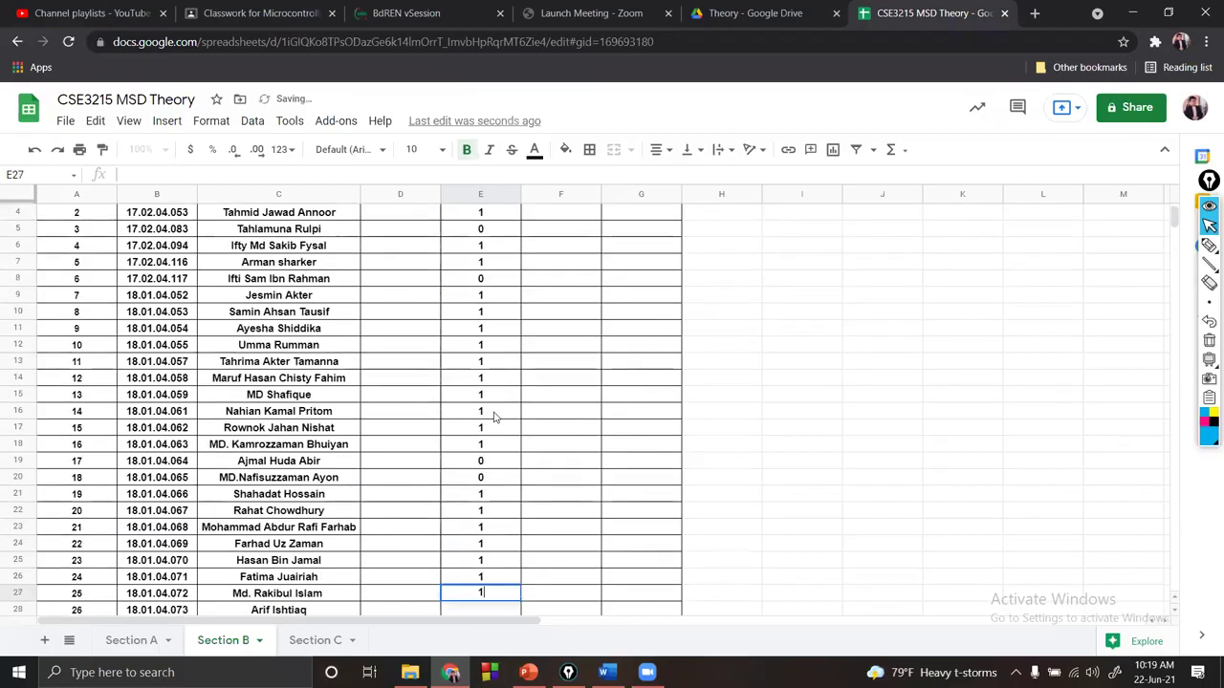
key(Return)
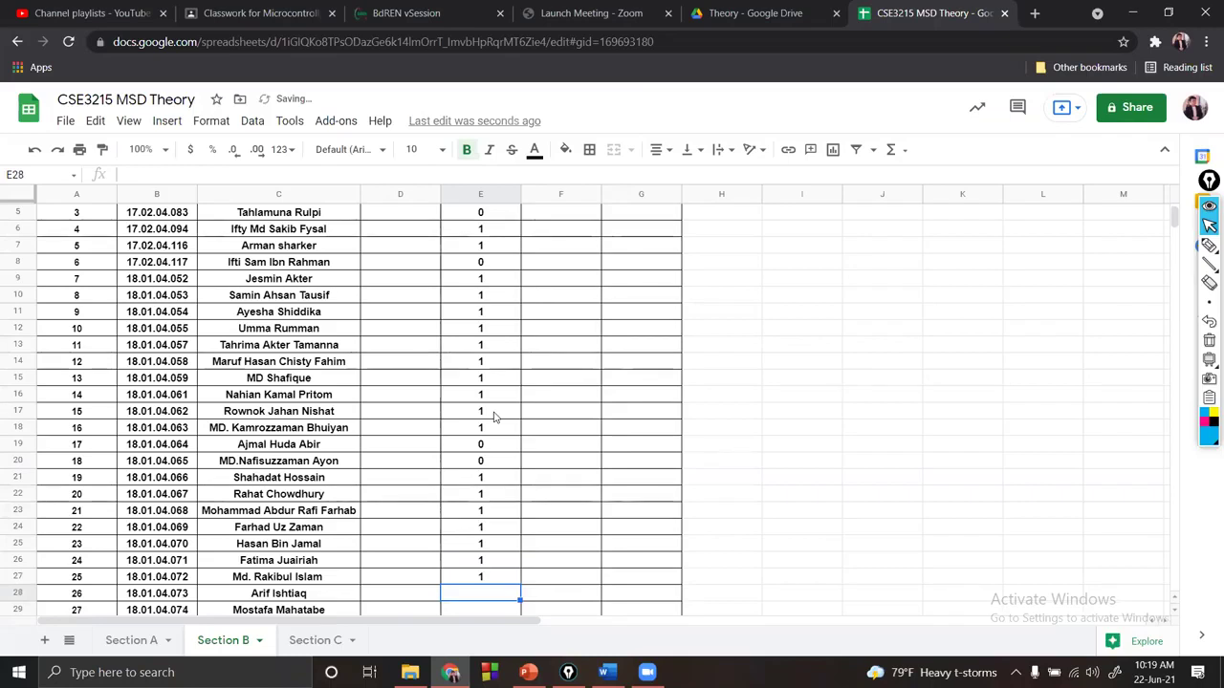
Record attendance for students 26 to 28: 0 in E28 and 1 in E29 and E30
text(0)
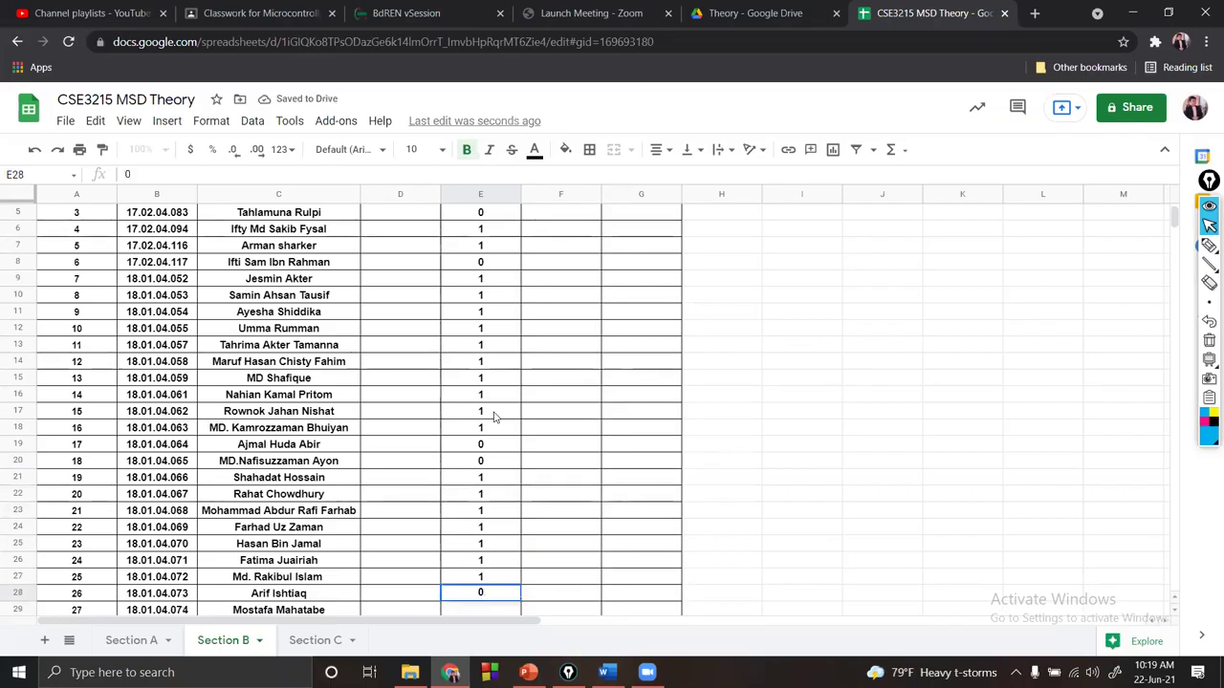
key(Return)
text(1)
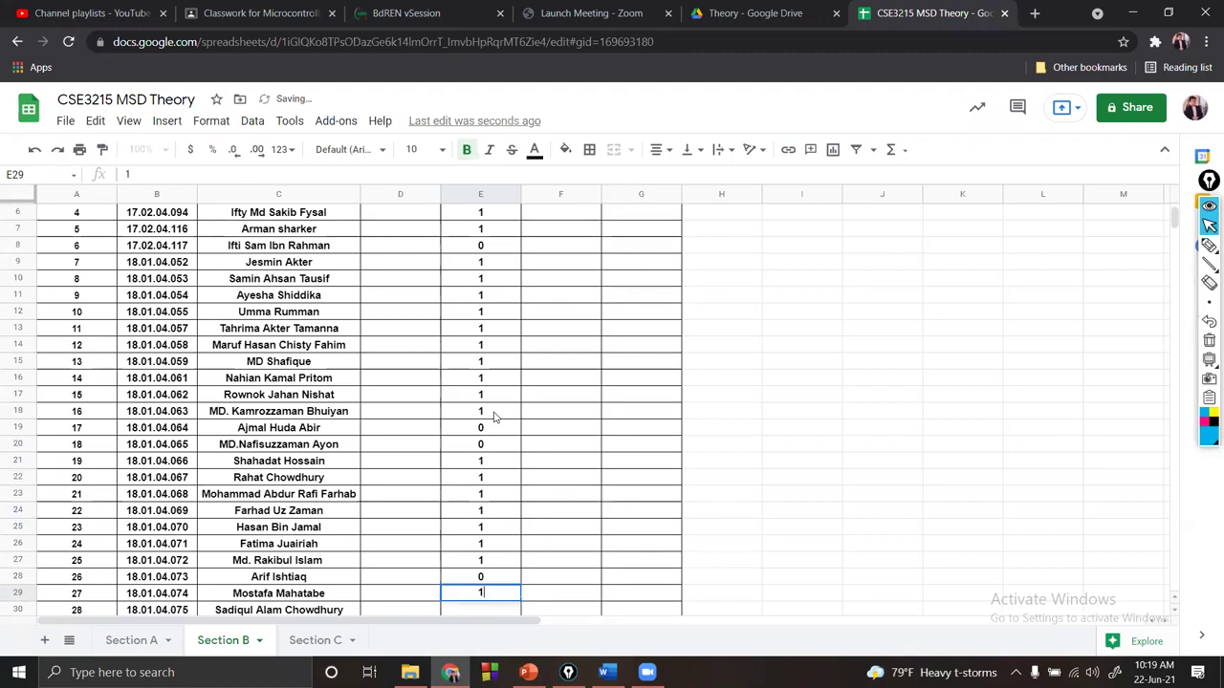
key(Return)
text(1)
key(Return)
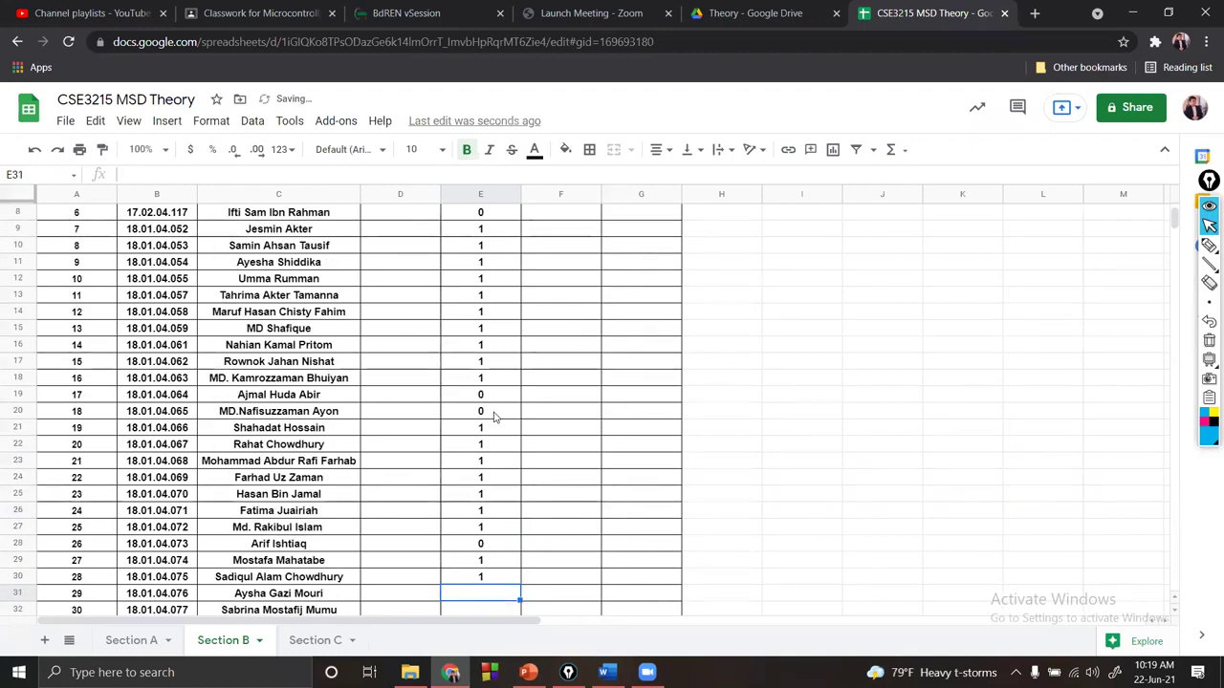
Mark students 29 to 31 present by entering 1 in each cell from E31 to E33
text(0)
text(1)
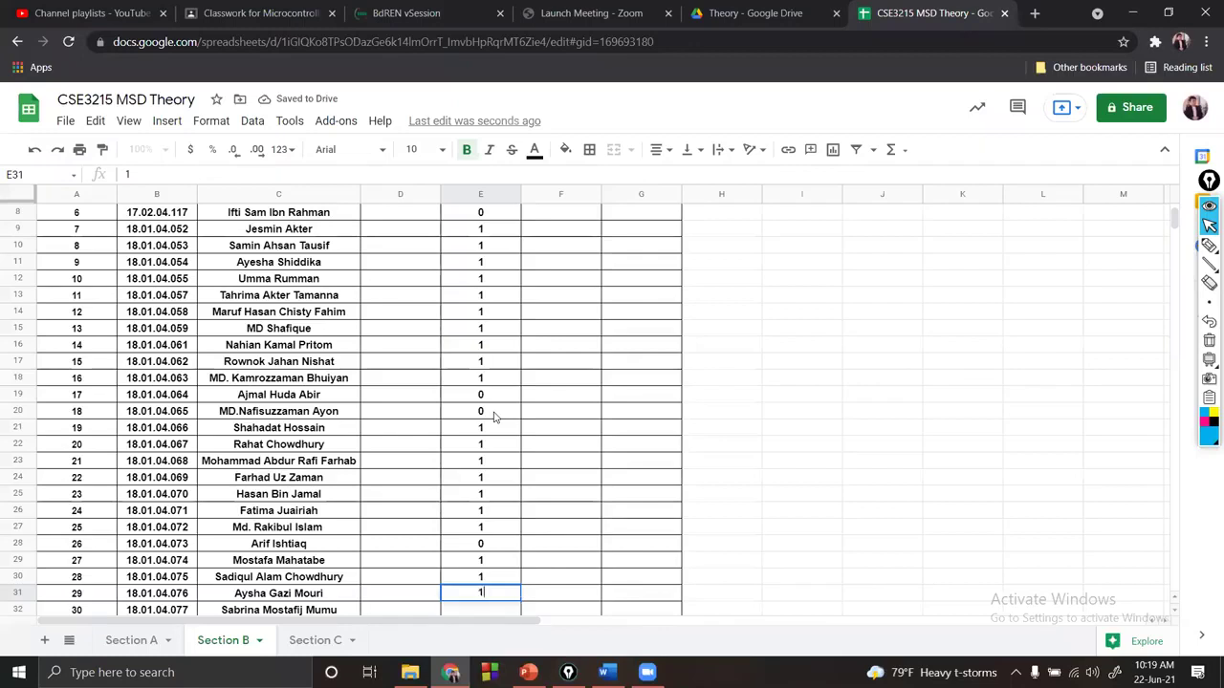
key(Return)
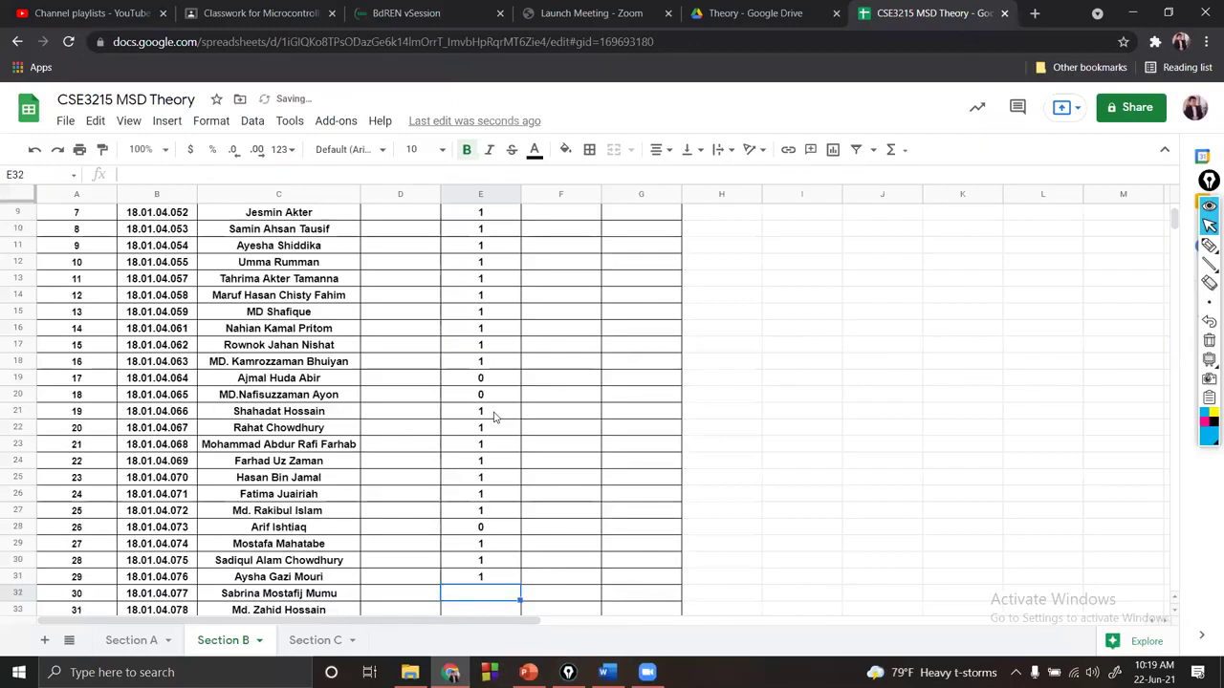
text(1)
key(Return)
text(1)
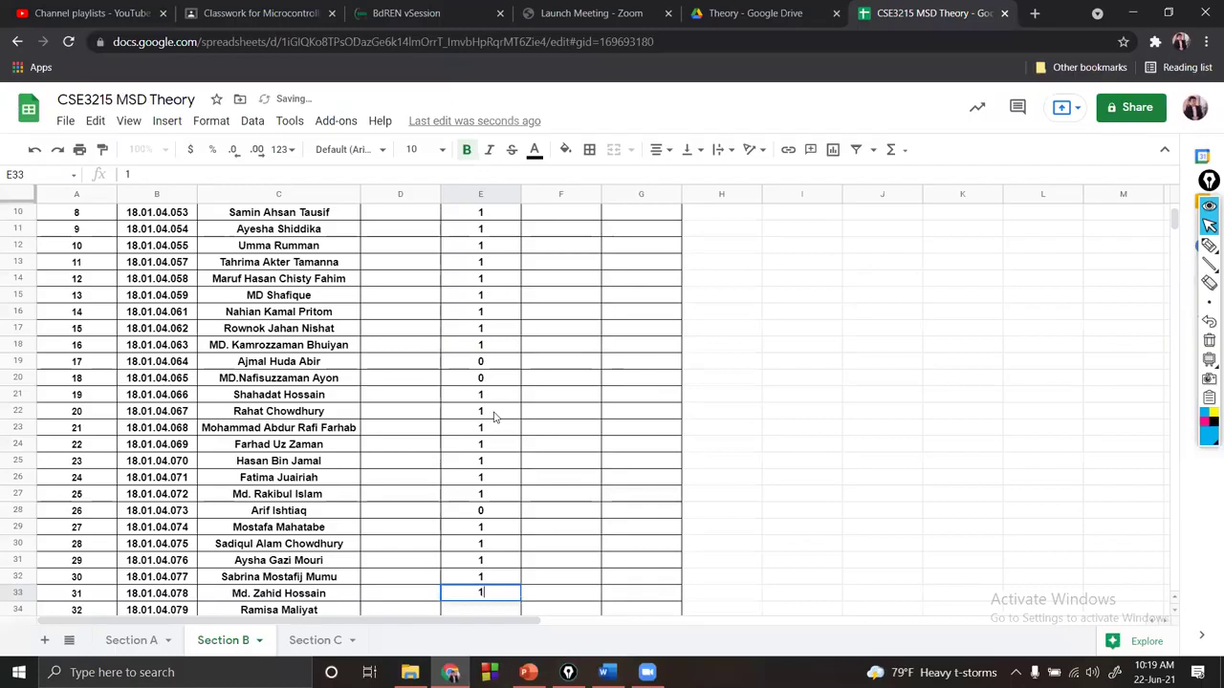
key(Return)
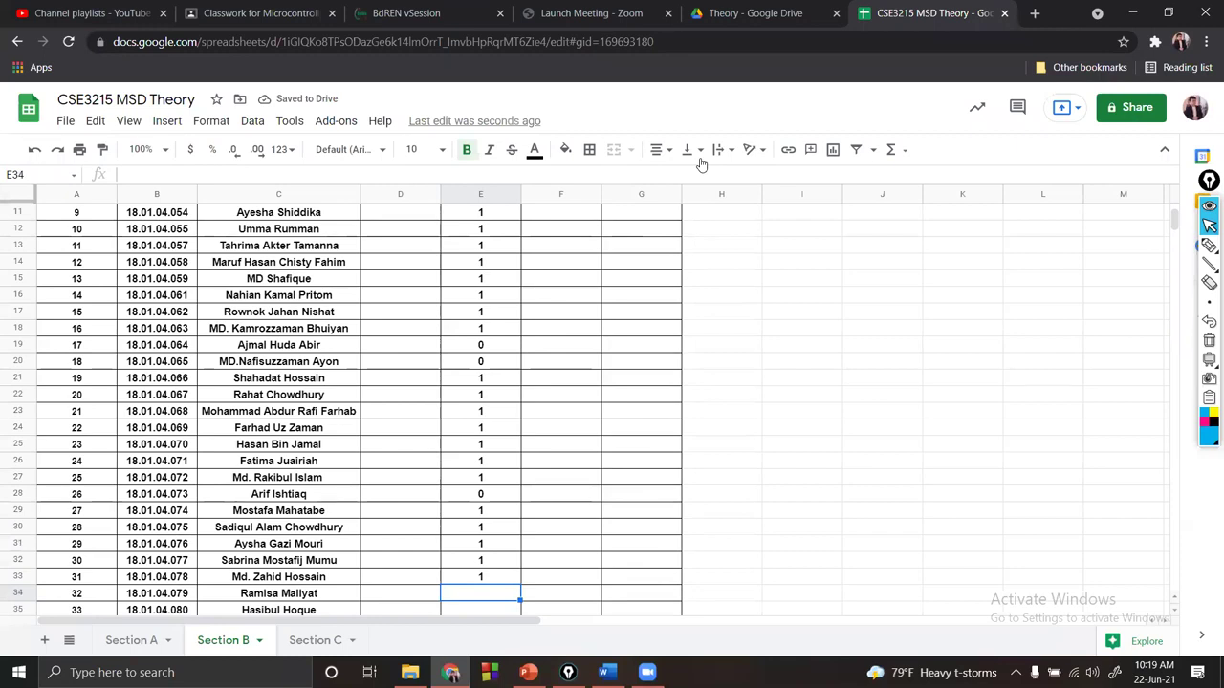
Mark students 32 to 34 present with 1 in E34 through E36
text(1)
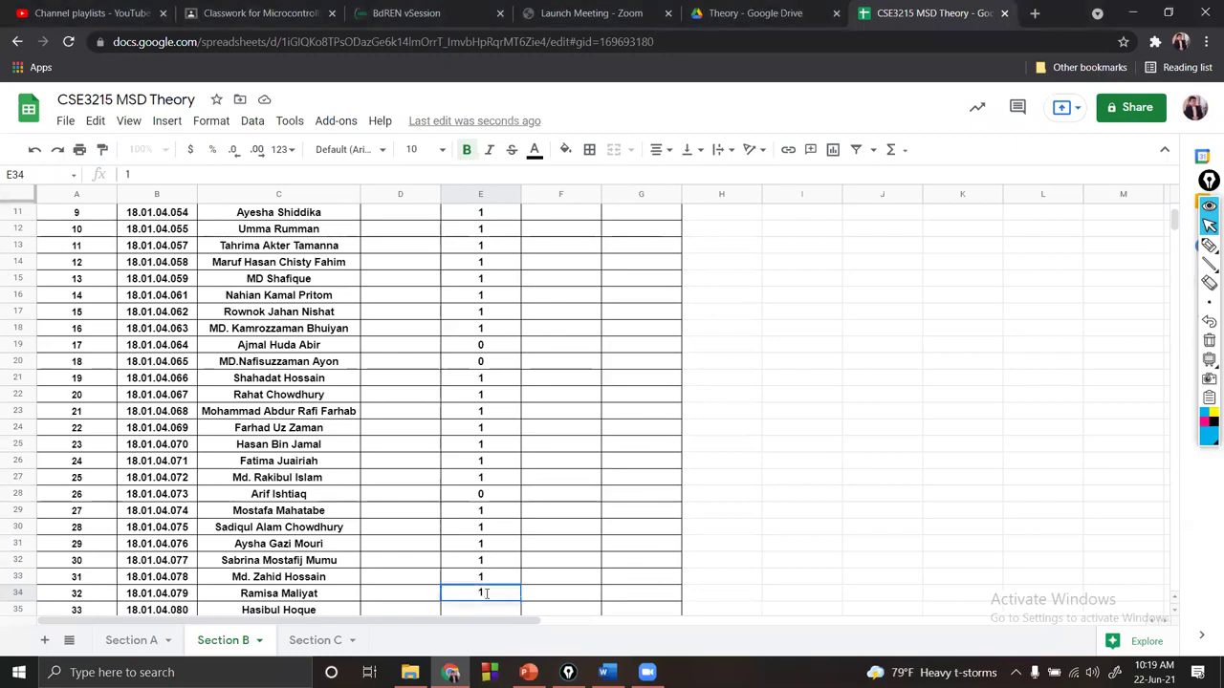
key(Return)
text(1)
key(Return)
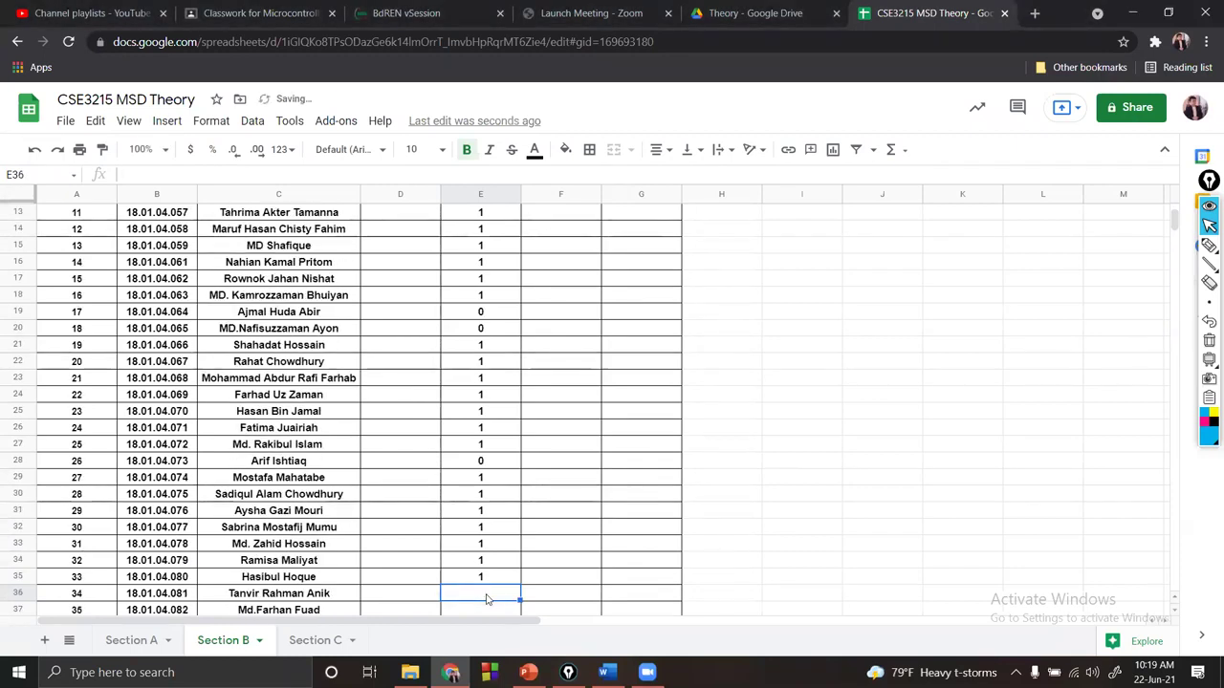
text(1)
key(Return)
Mark students 35 to 38 present by entering 1 in each cell from E37 to E40
text(1)
key(Return)
text(1)
key(Return)
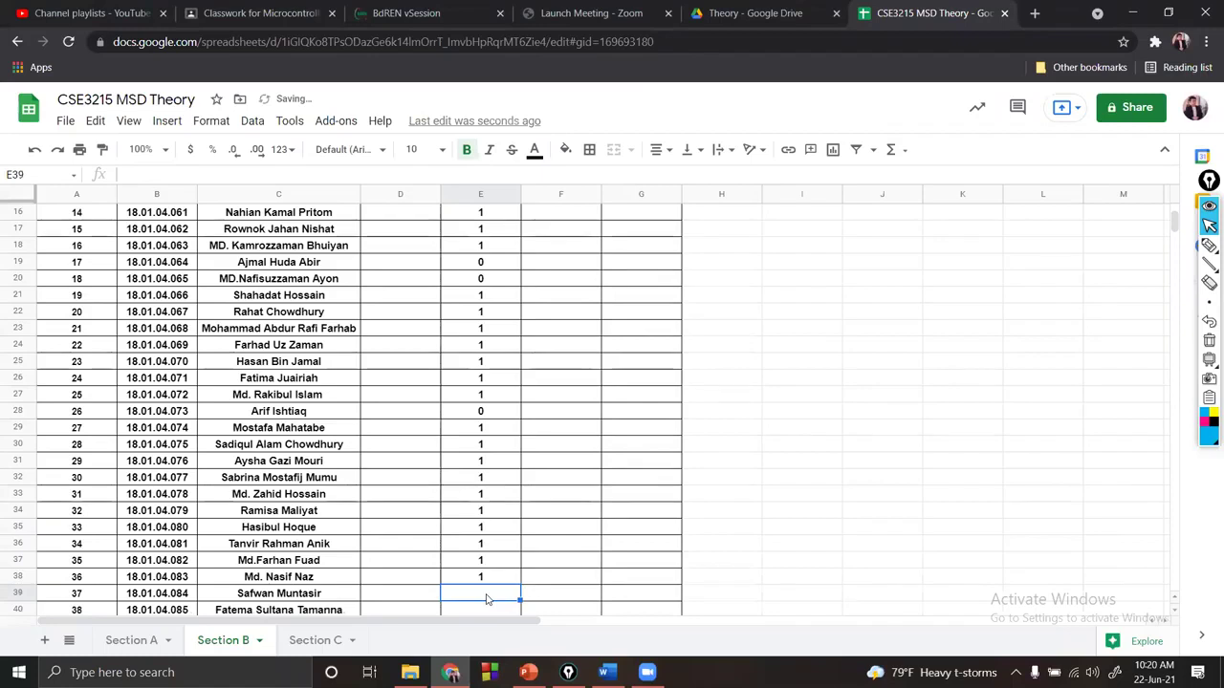
text(1)
key(Return)
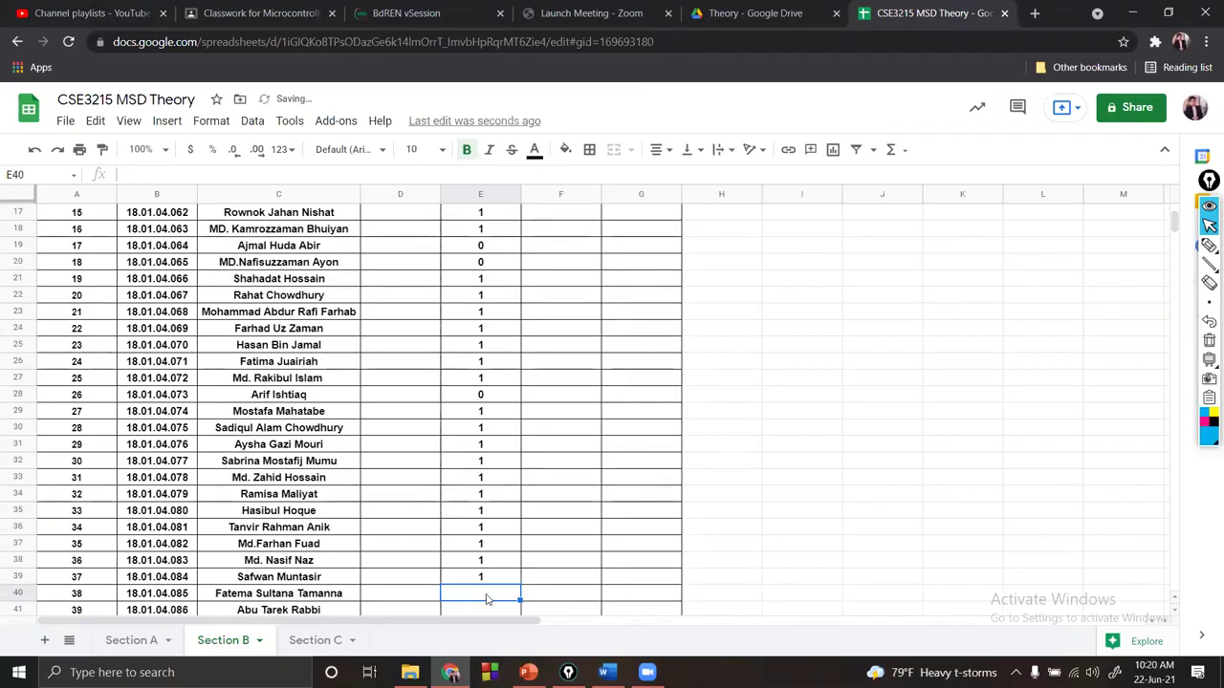
text(1)
key(Return)
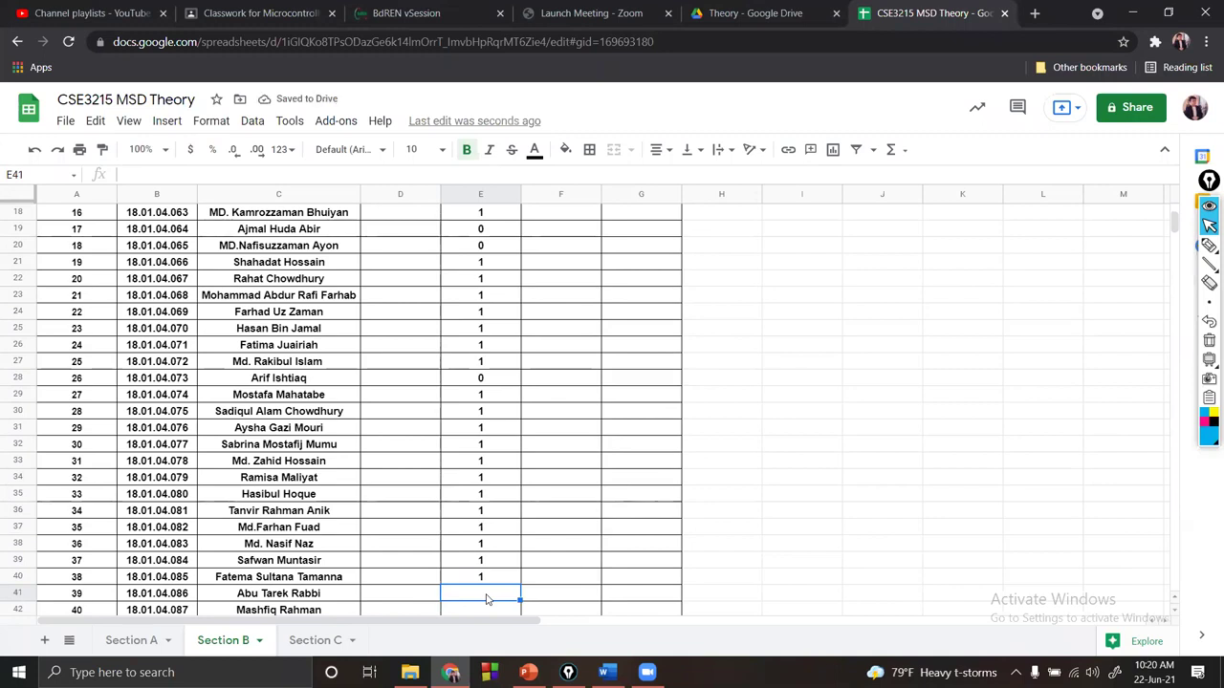
text(1)
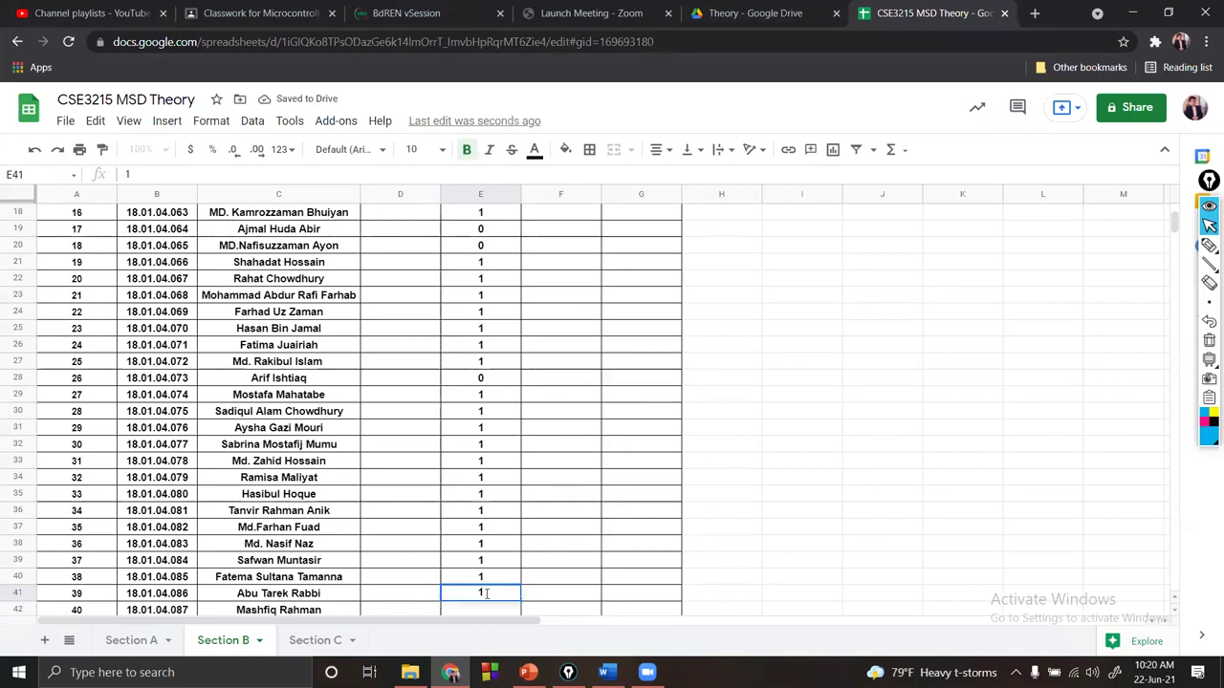
key(Escape)
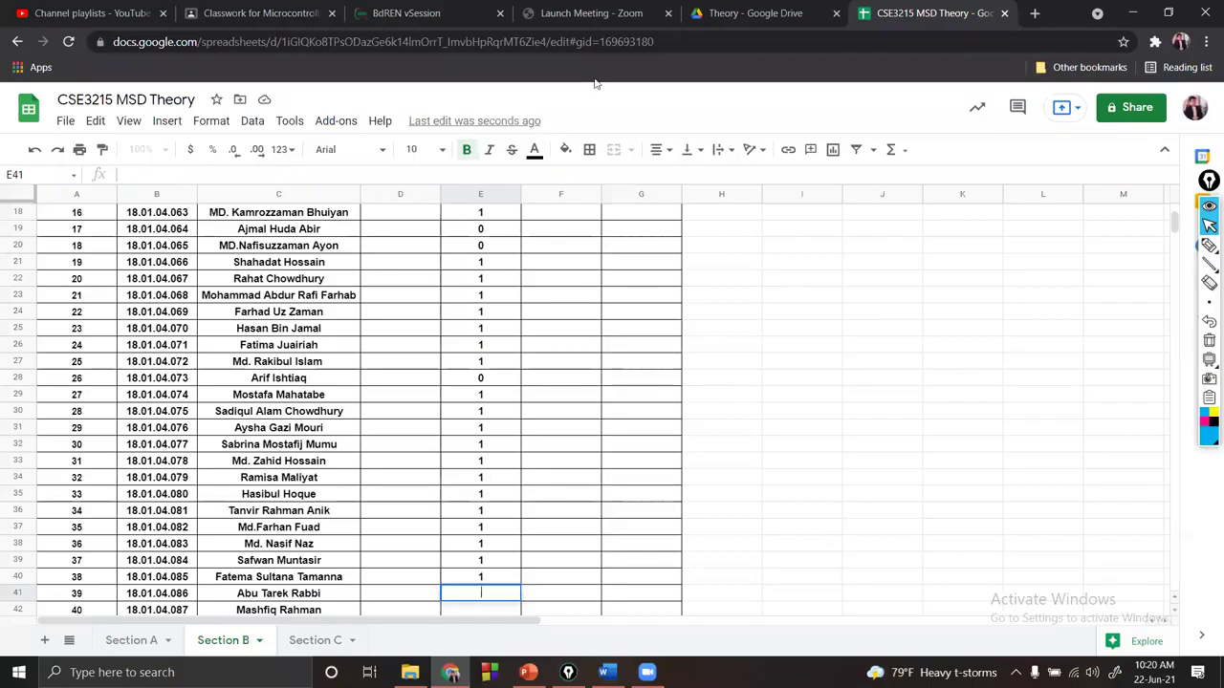
click(479, 593)
text(0)
key(BackSpace)
Mark students 39 to 41 present with 1 in E41 through E43
text(1)
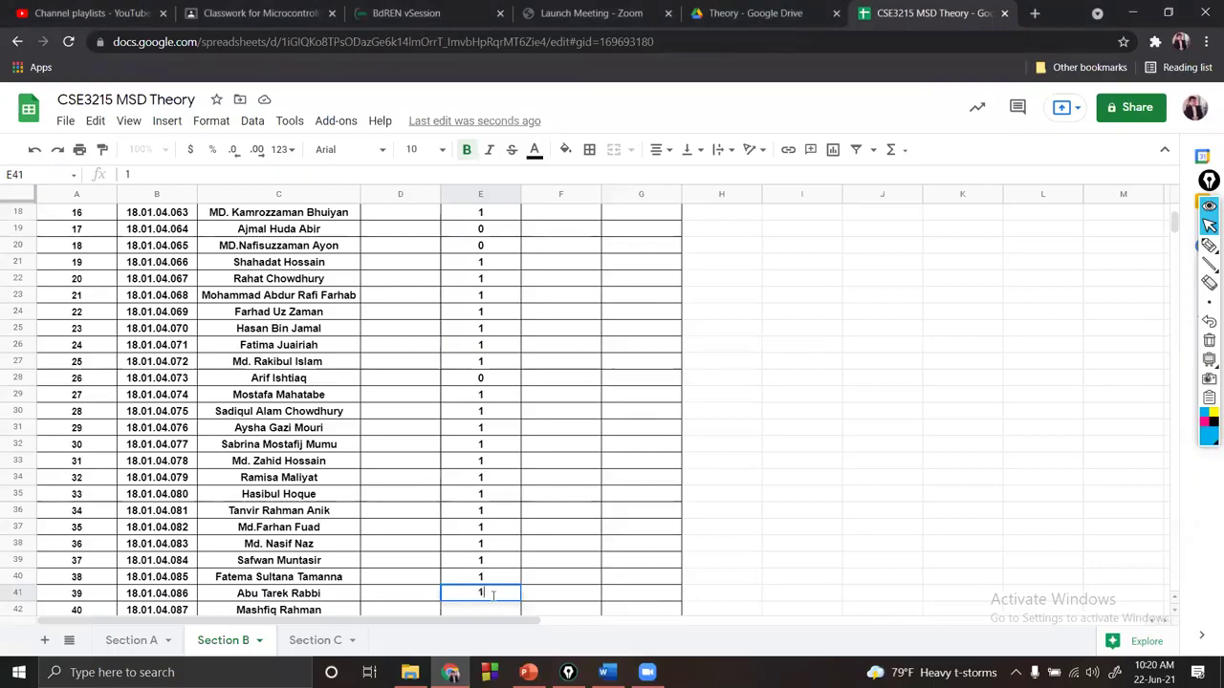
key(Return)
text(1)
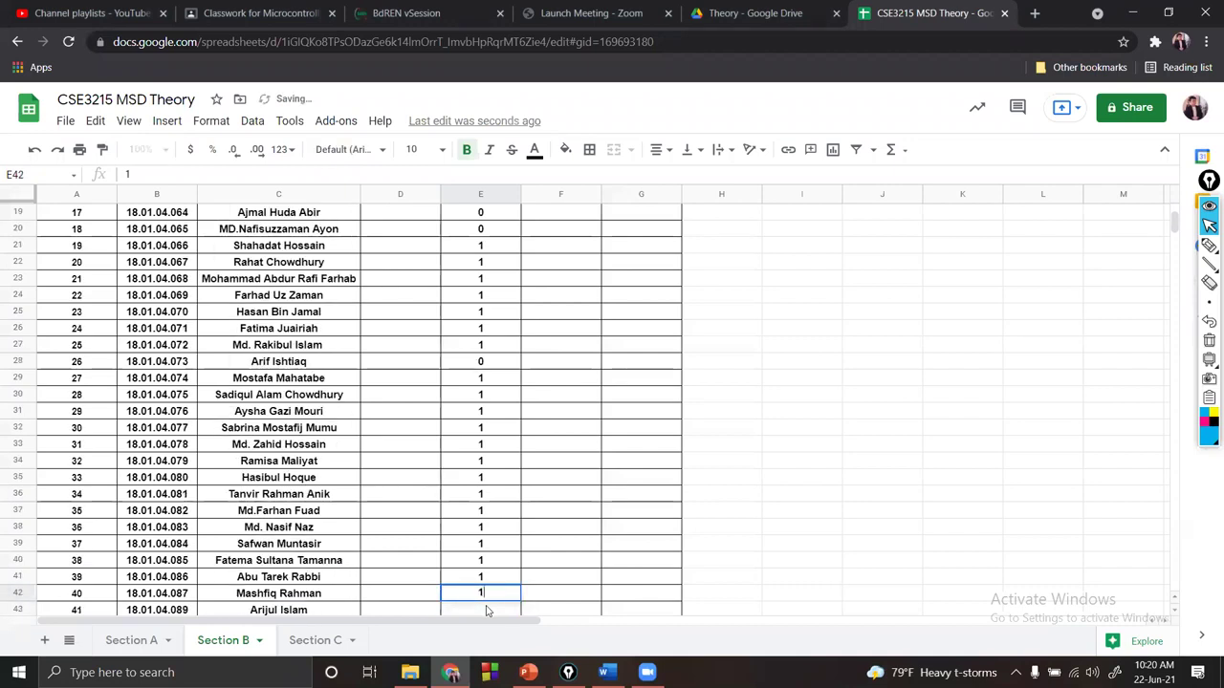
key(Return)
text(1)
key(Return)
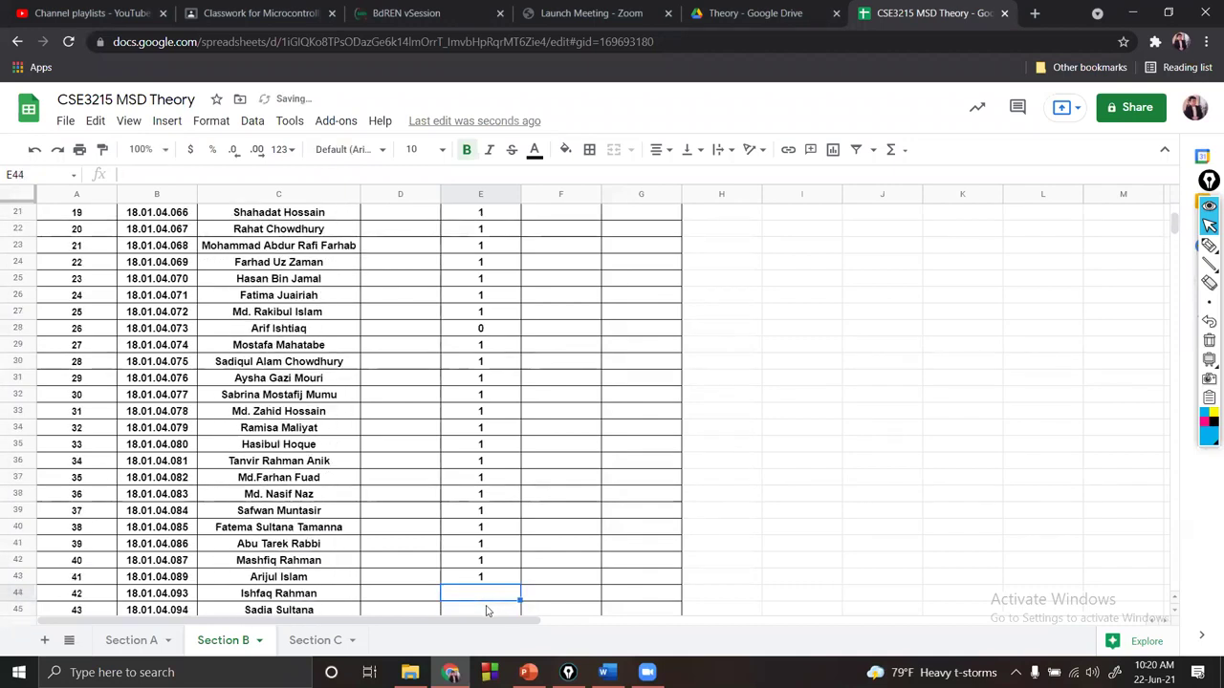
Mark students 42 to 44 present by entering 1 in each cell from E44 to E46
text(1)
key(Return)
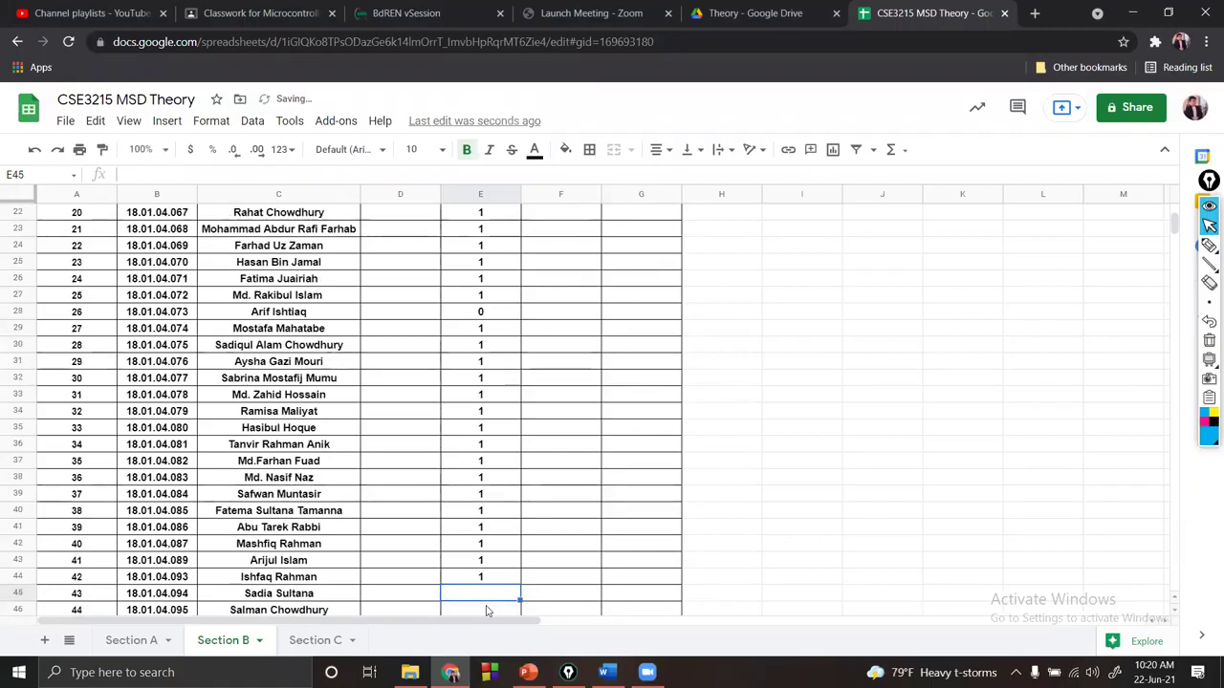
text(1)
key(Return)
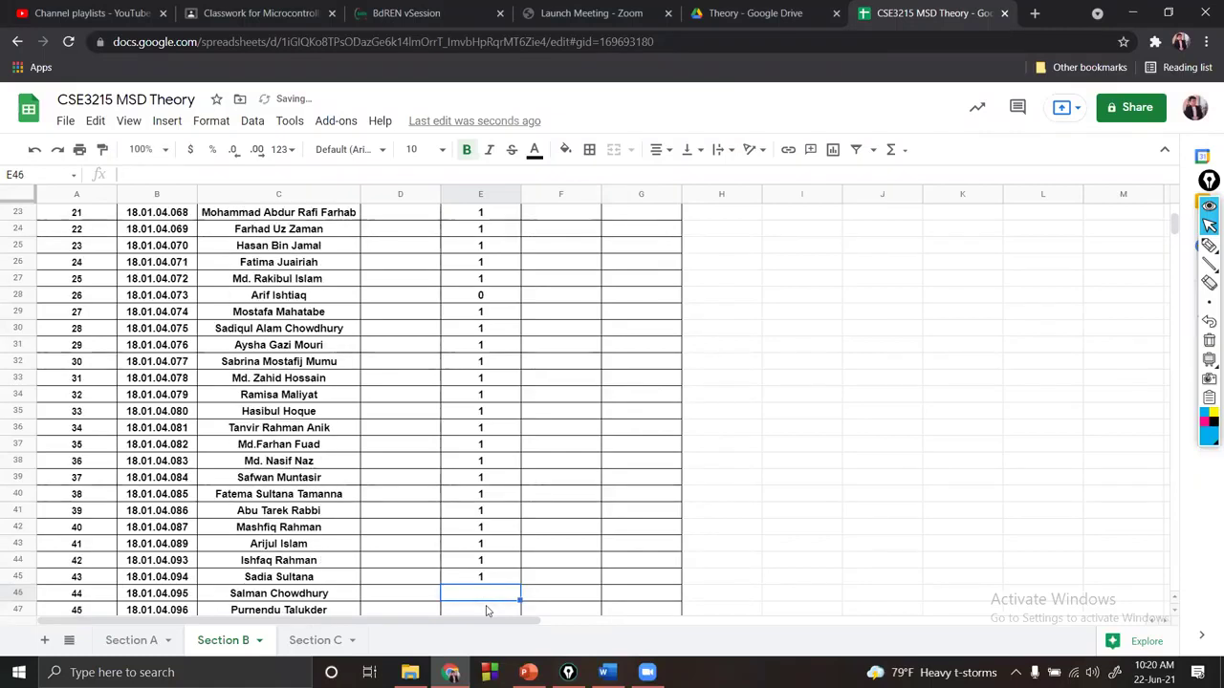
text(1)
key(Return)
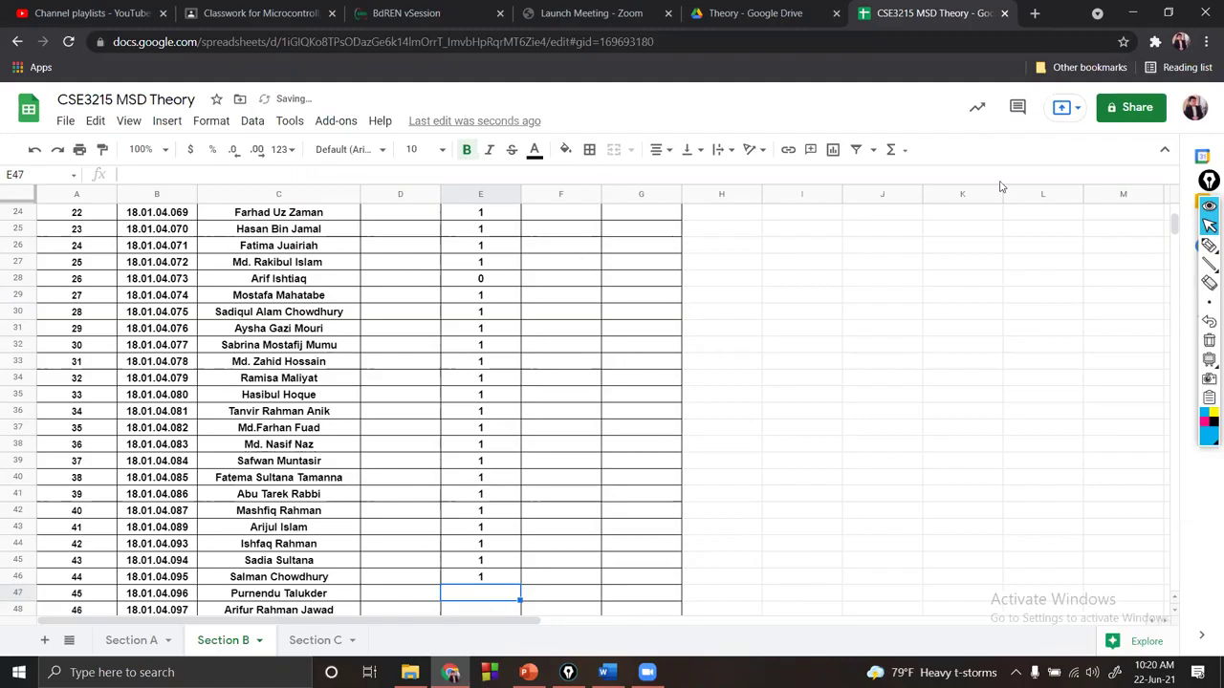
Record attendance for students 45 to 47: 1 in E47 and 0 in E48 and E49
click(469, 601)
text(1)
key(Return)
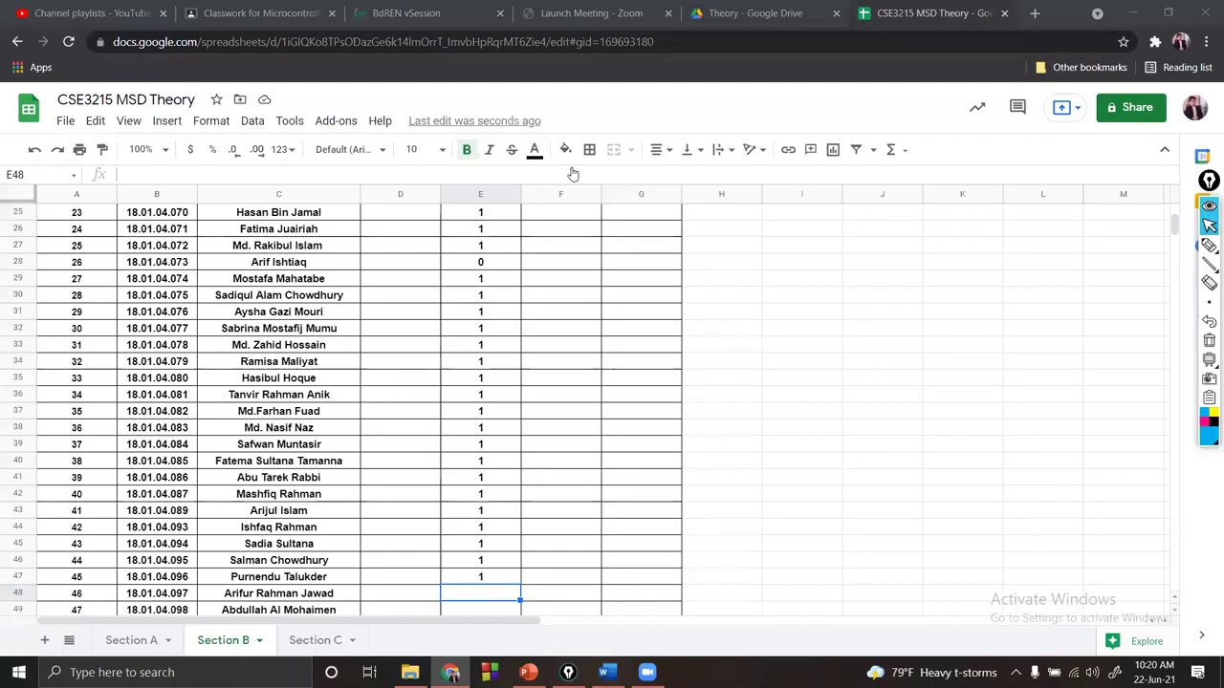
text(0)
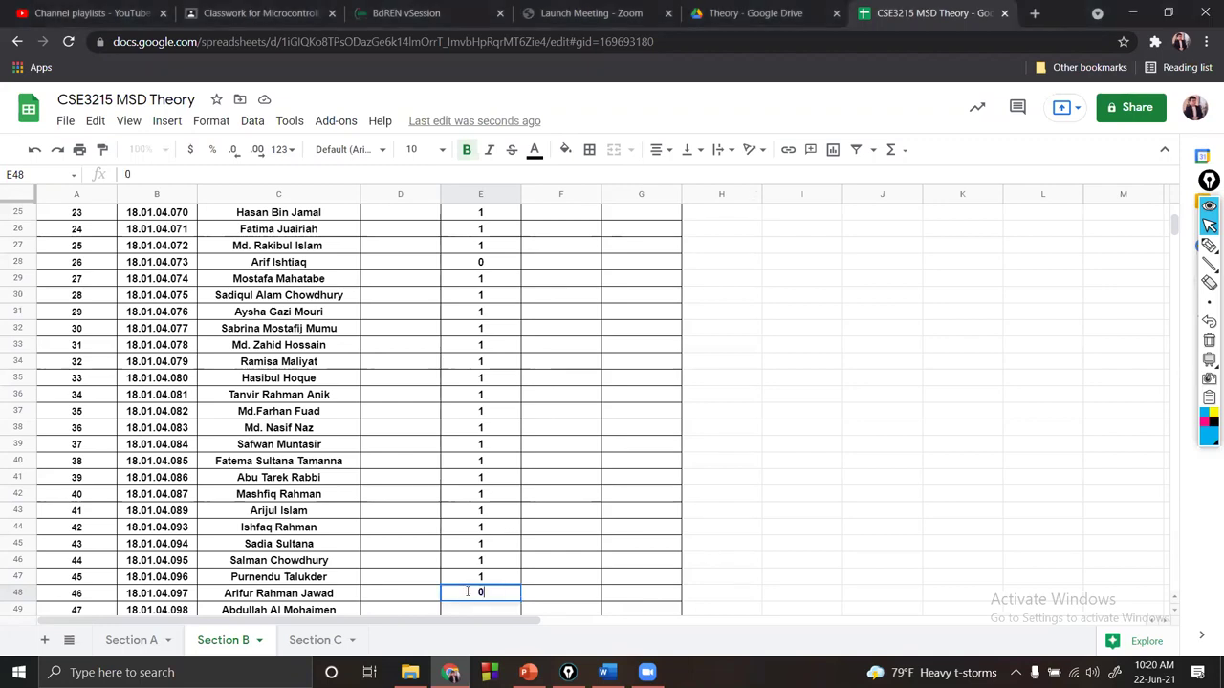
key(Return)
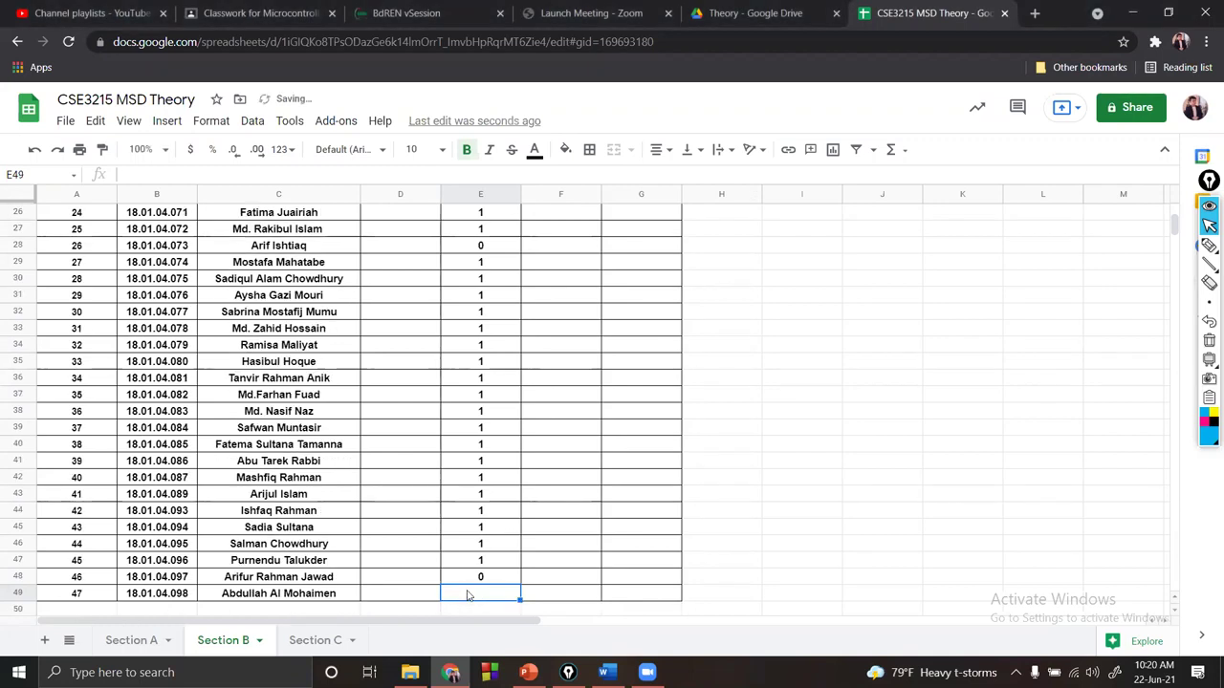
text(0)
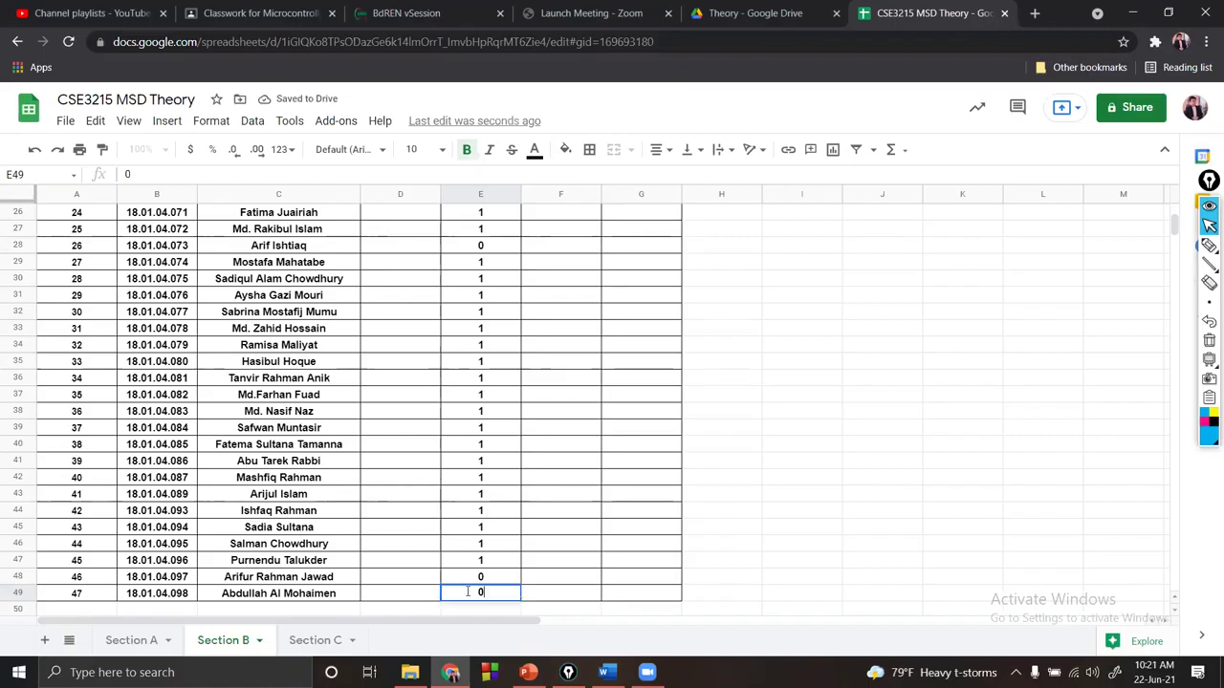
click(468, 593)
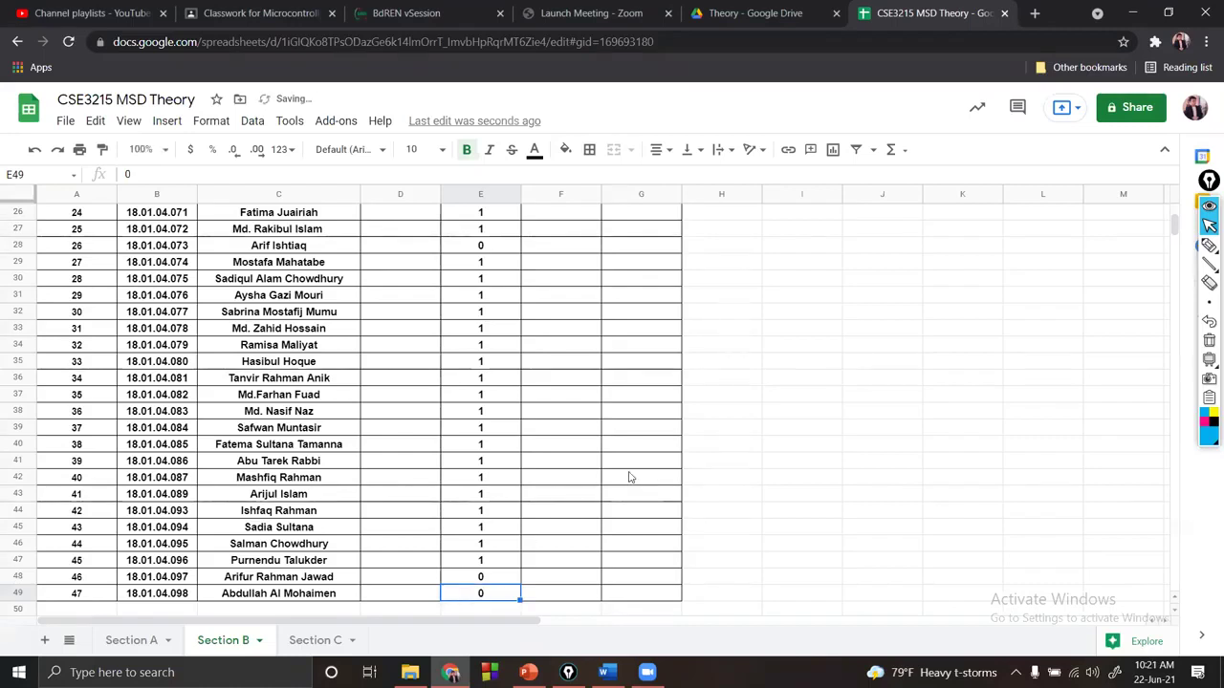
click(874, 530)
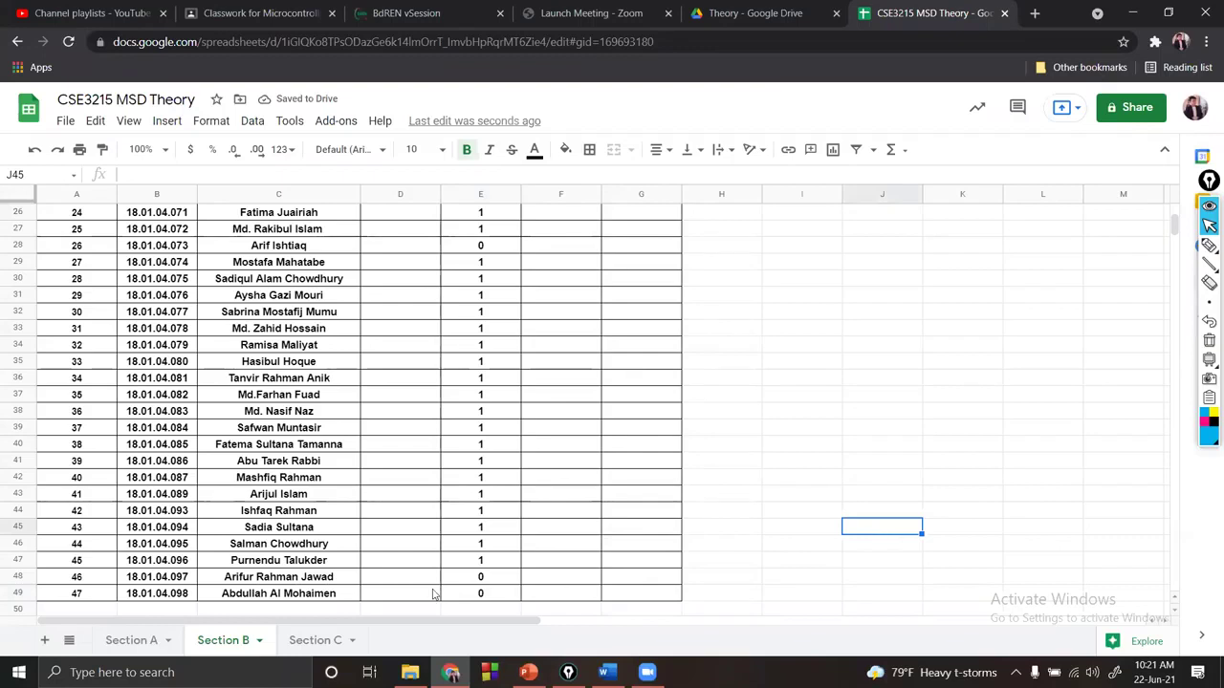
Correct student 18's 22/06/2021 attendance by setting E20 to 1
scroll(435, 499, up, 6)
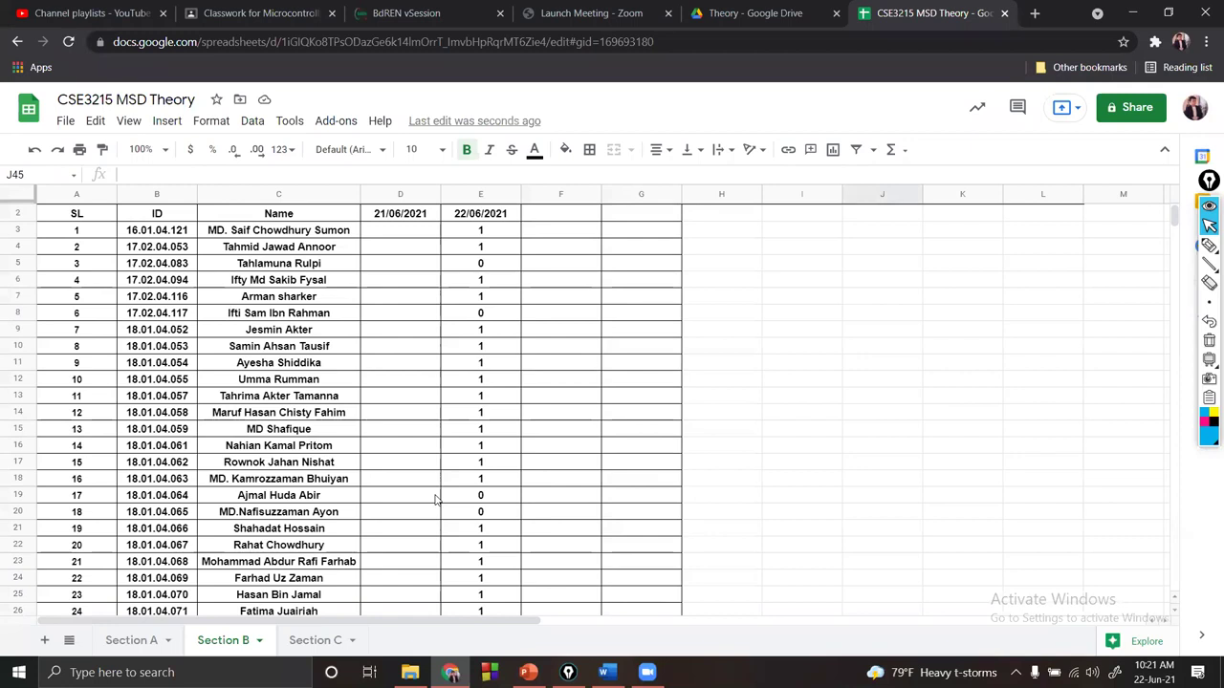
click(480, 518)
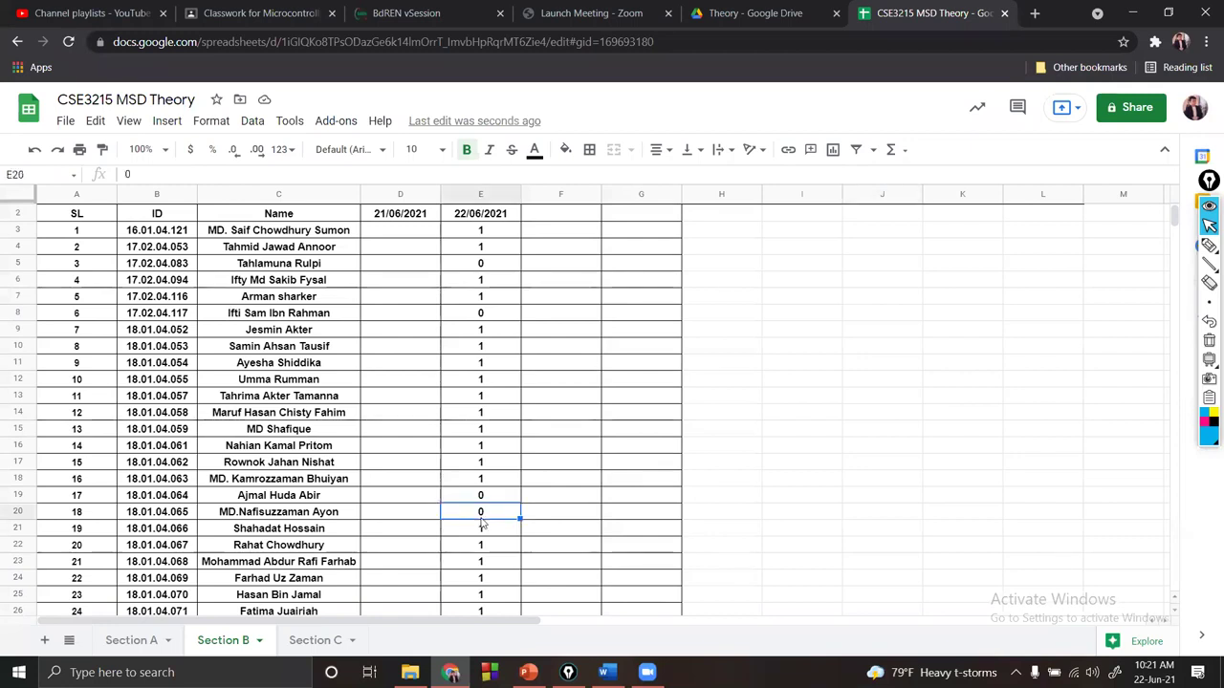
text(1)
key(Return)
click(553, 529)
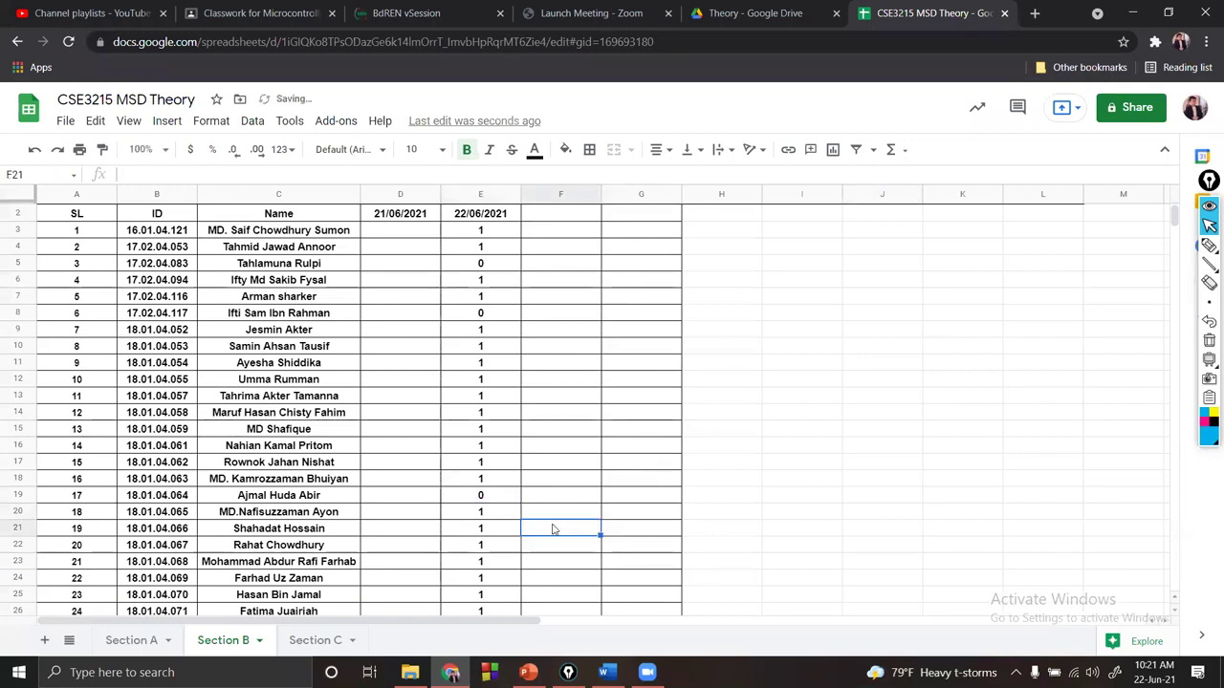